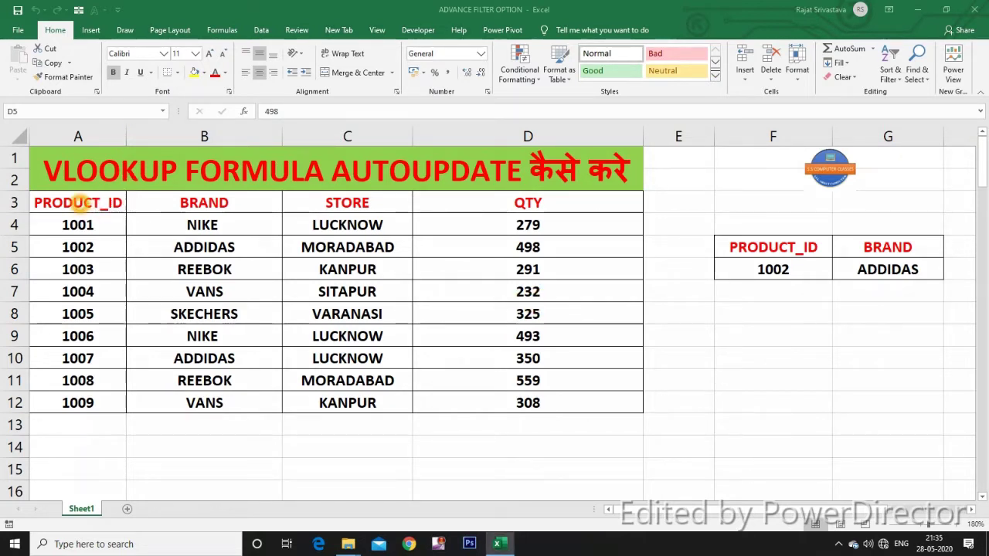
# Point out the PRODUCT_ID, BRAND, STORE and QTY columns and mark the data range A3:D12.
pyautogui.click(80, 203)
pyautogui.click(188, 203)
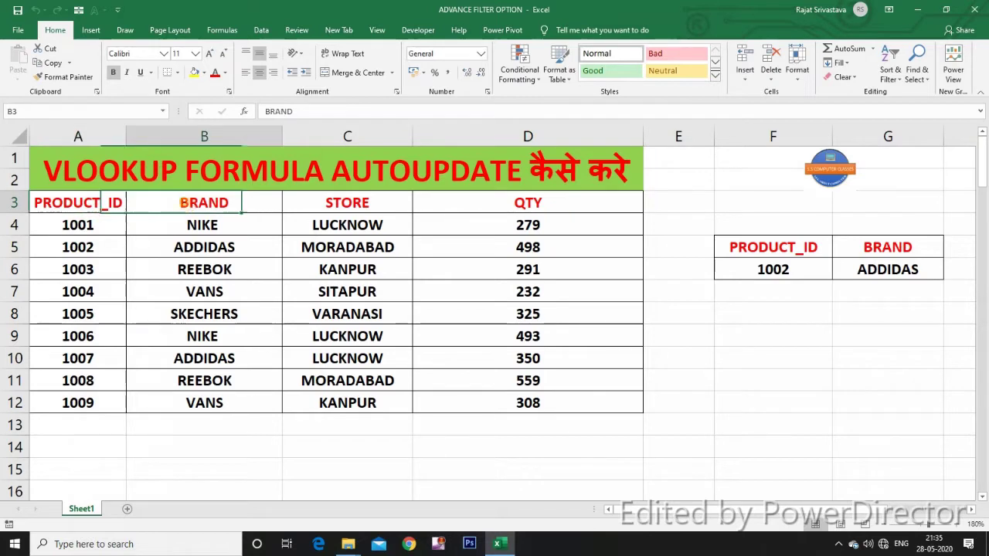
pyautogui.click(330, 202)
pyautogui.click(497, 205)
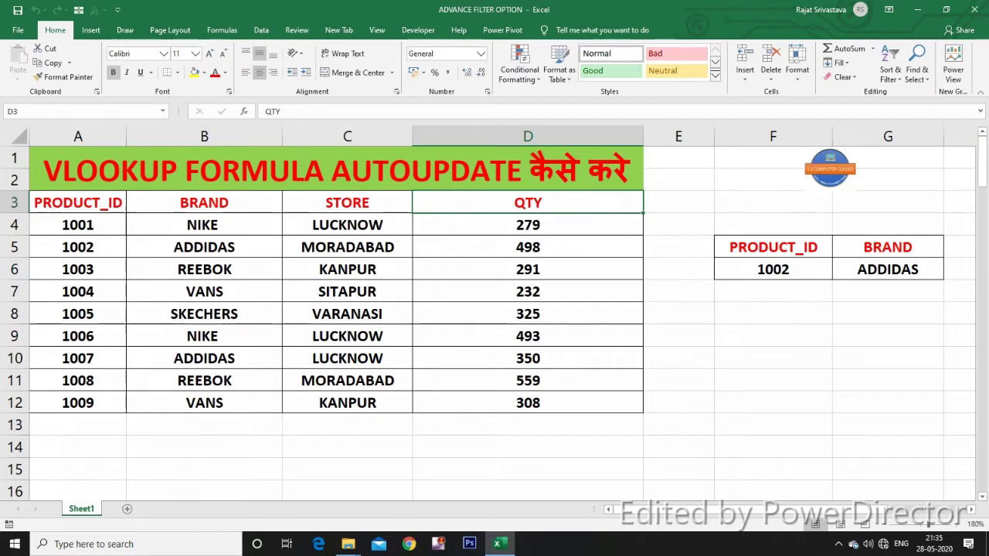
pyautogui.moveTo(77, 203); pyautogui.dragTo(535, 403)
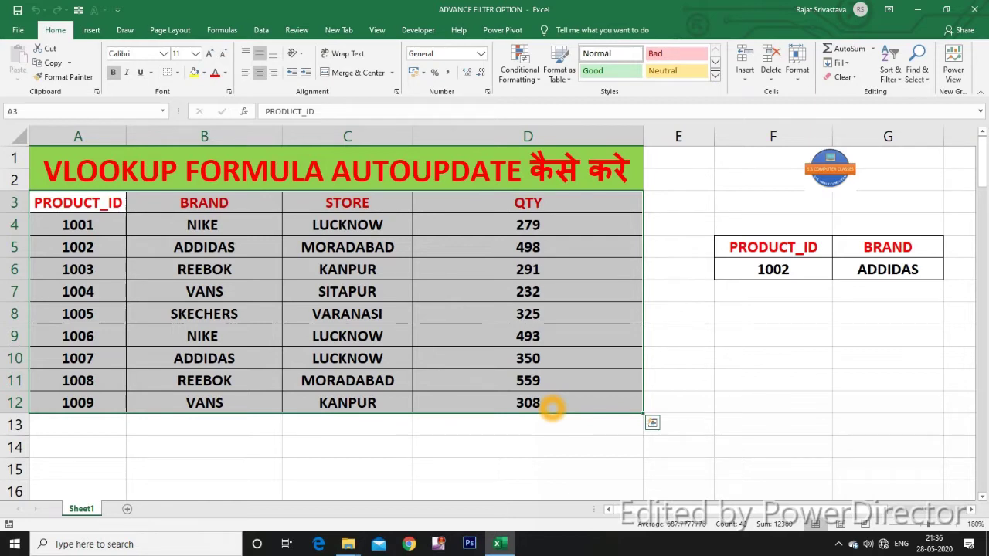
pyautogui.click(85, 426)
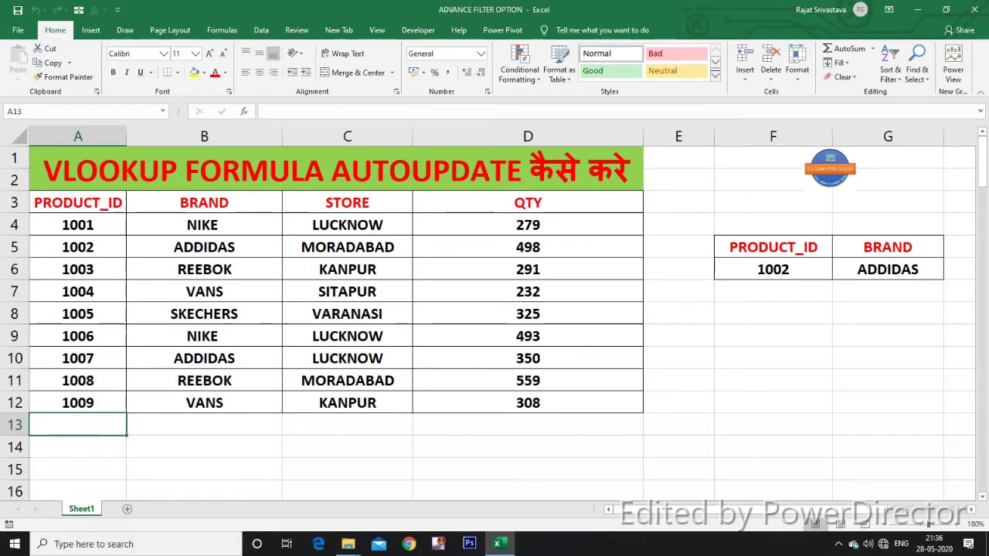
pyautogui.click(233, 427)
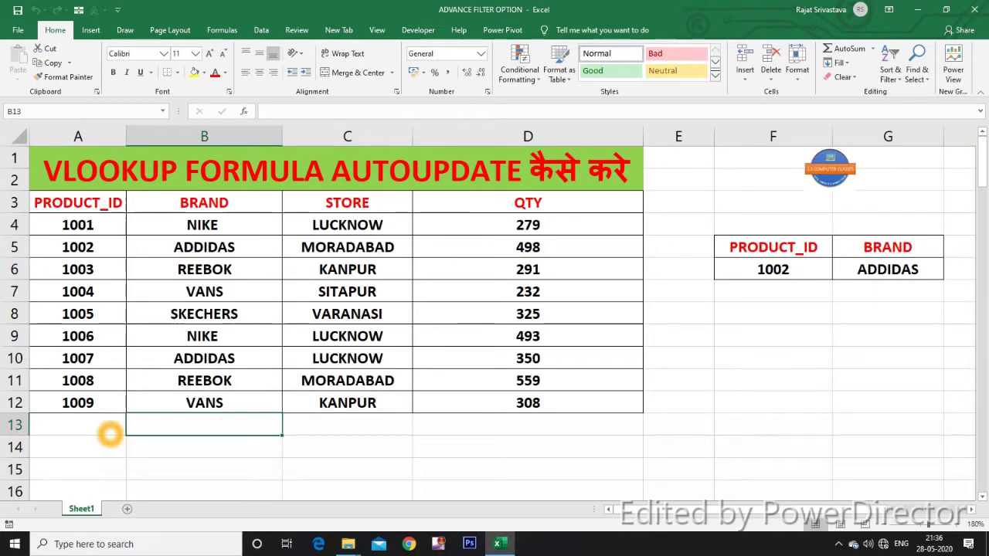
pyautogui.moveTo(77, 202)
pyautogui.mouseDown()
pyautogui.moveTo(371, 309)
pyautogui.moveTo(528, 403)
pyautogui.mouseUp()
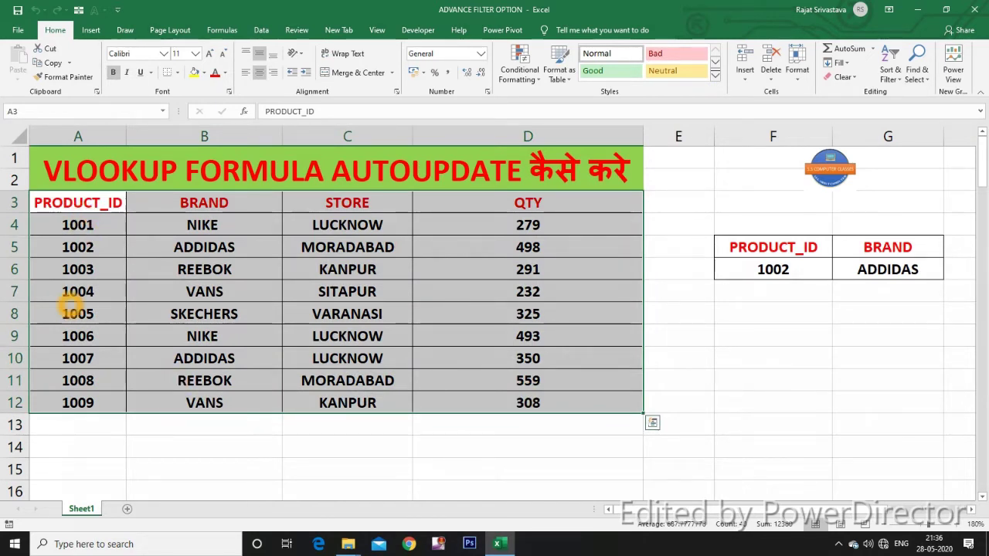
pyautogui.click(67, 423)
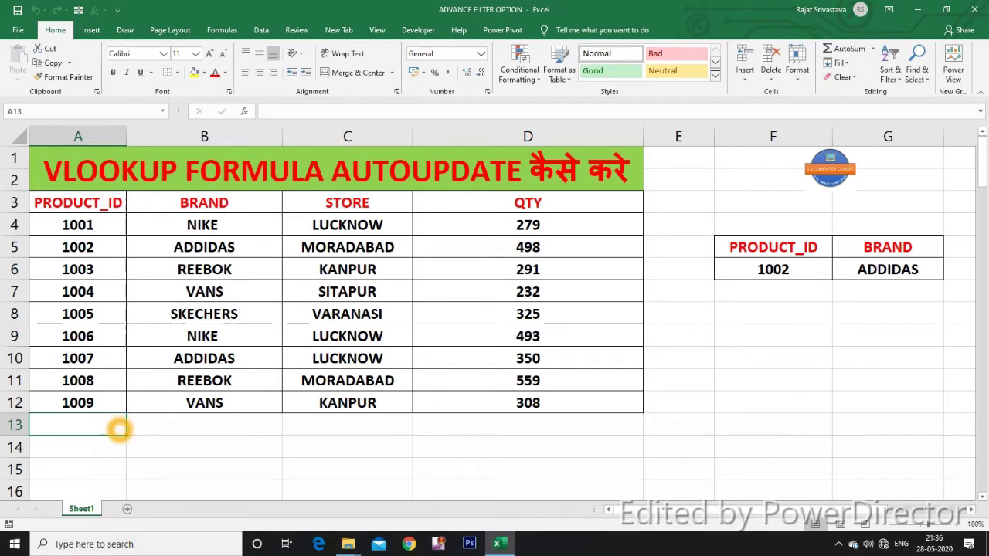
# Point out the lookup's PRODUCT_ID 1002 and BRAND cells and inspect the G6 formula.
pyautogui.click(748, 344)
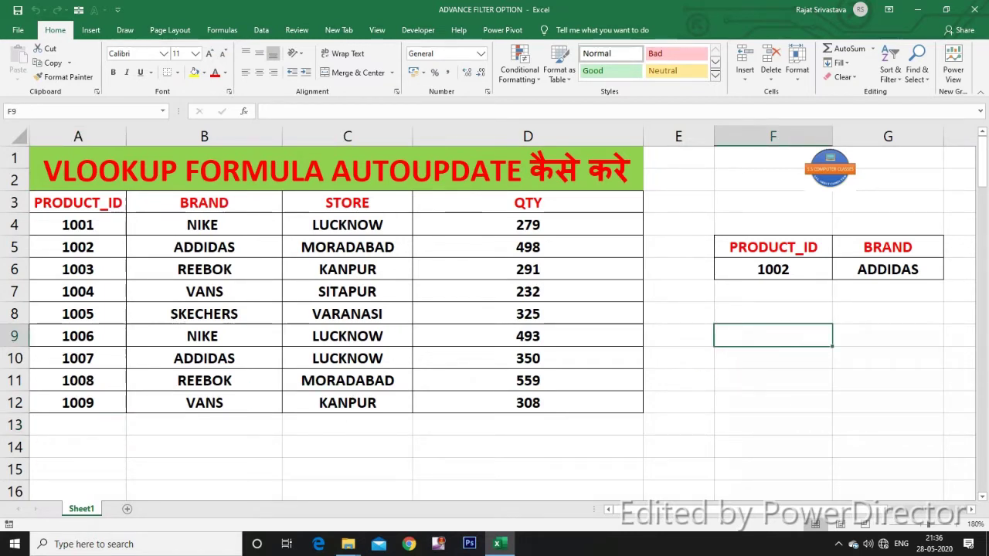
pyautogui.click(751, 245)
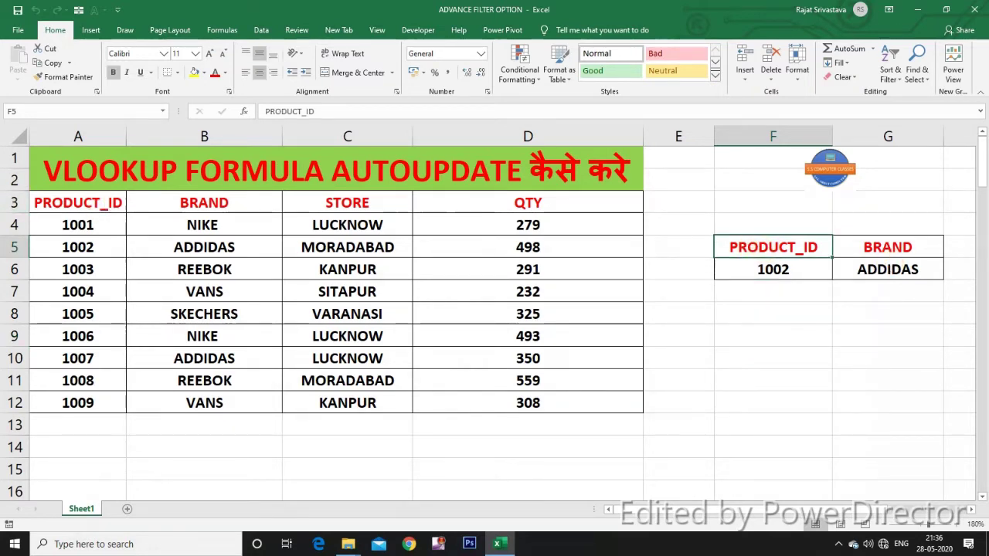
pyautogui.click(885, 249)
pyautogui.click(775, 312)
pyautogui.click(772, 269)
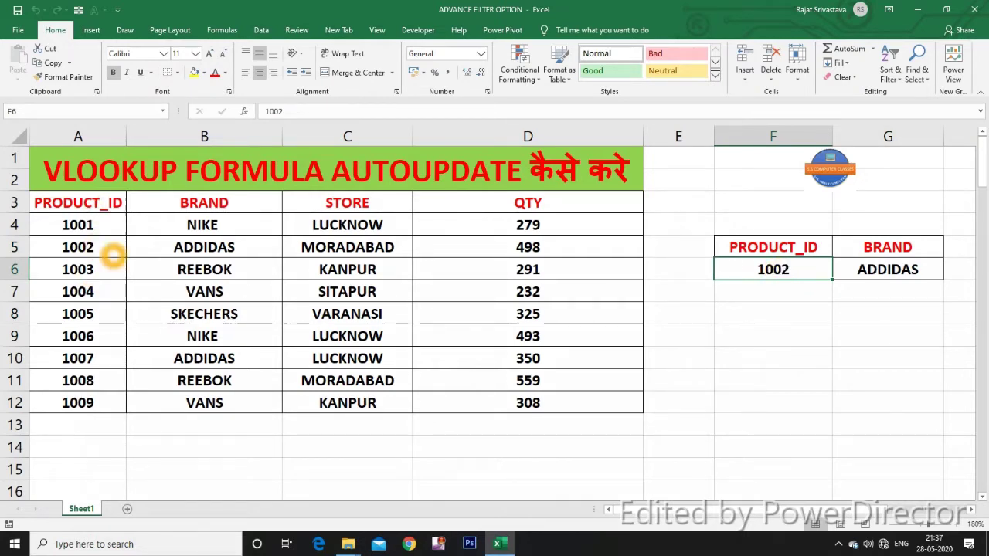
pyautogui.click(871, 271)
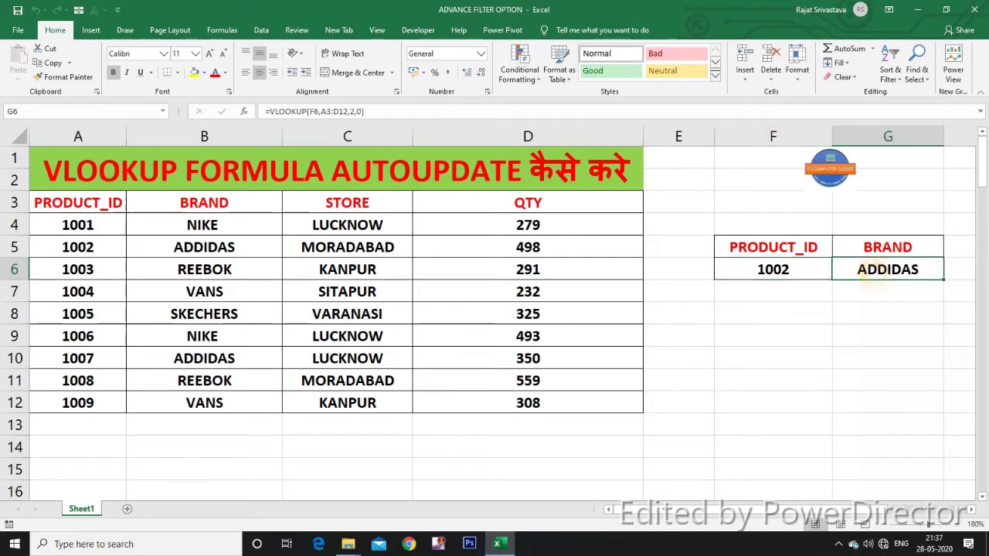
pyautogui.doubleClick(873, 272)
pyautogui.click(887, 268)
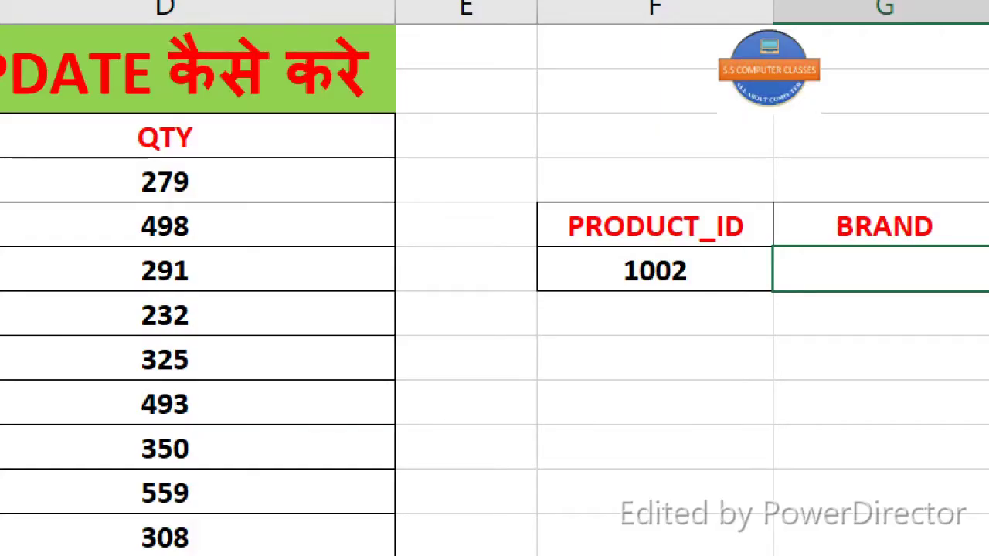
# Enter =VLOOKUP(F6,A3:D12,2,0) in G6 to return the brand for 1002.
pyautogui.write('=V')
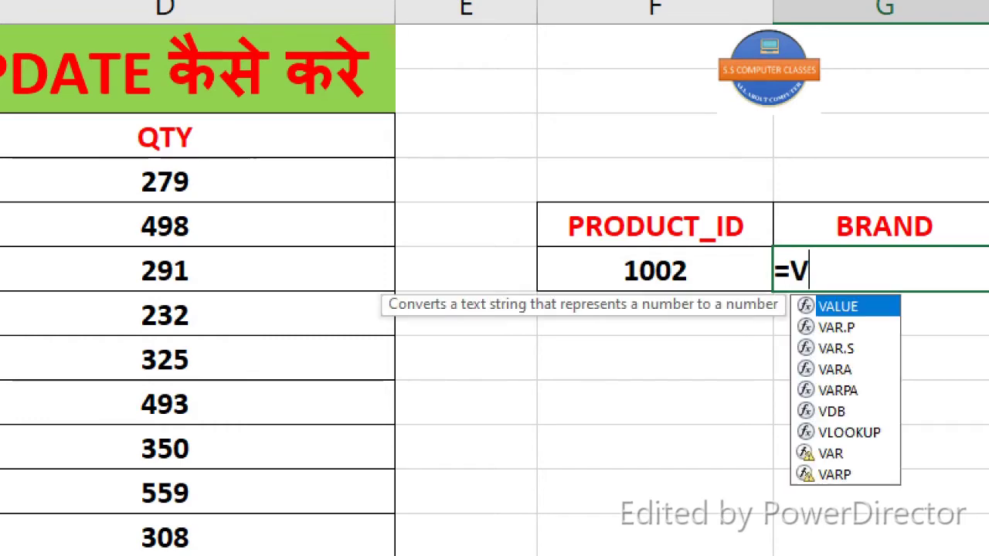
pyautogui.write('LO')
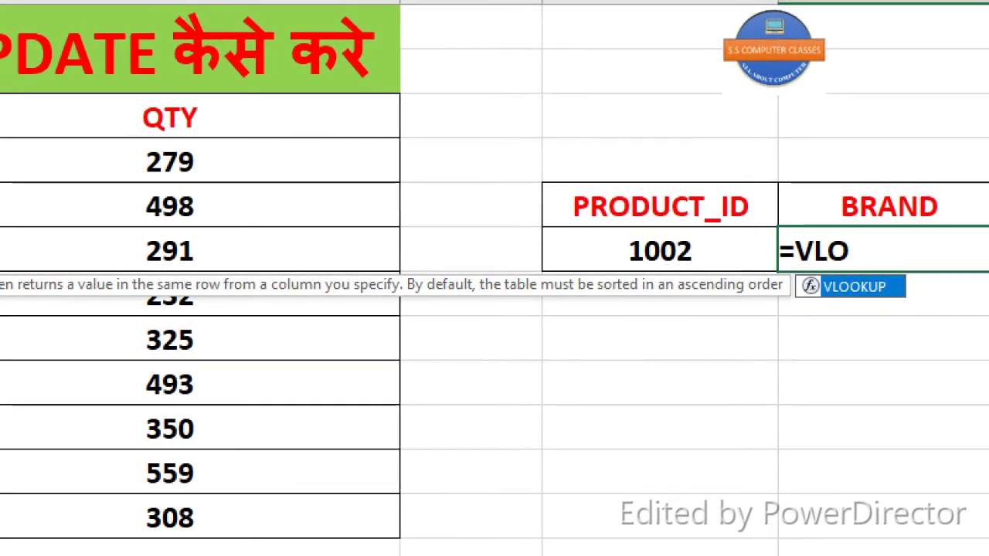
pyautogui.press('Tab')
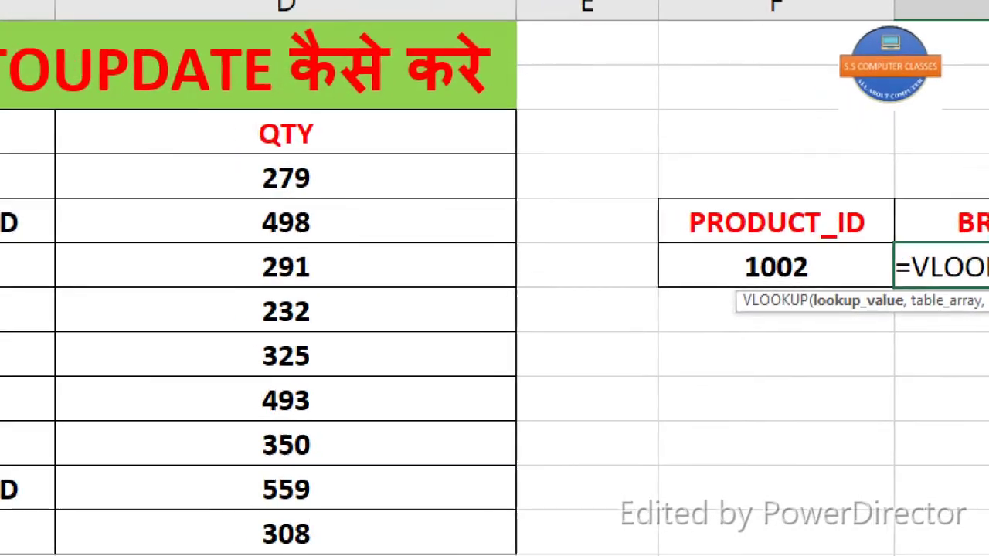
pyautogui.click(716, 251)
pyautogui.write(',')
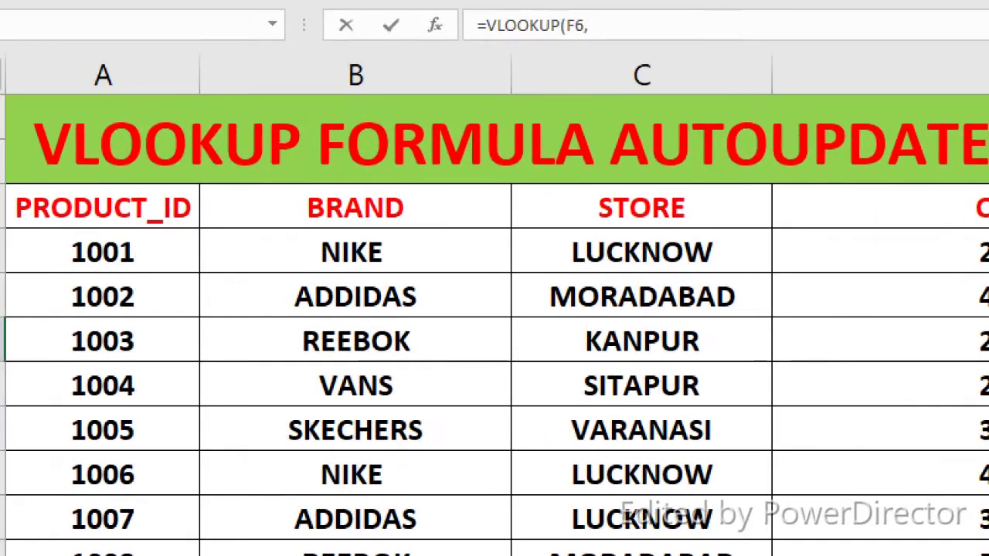
pyautogui.click(85, 188)
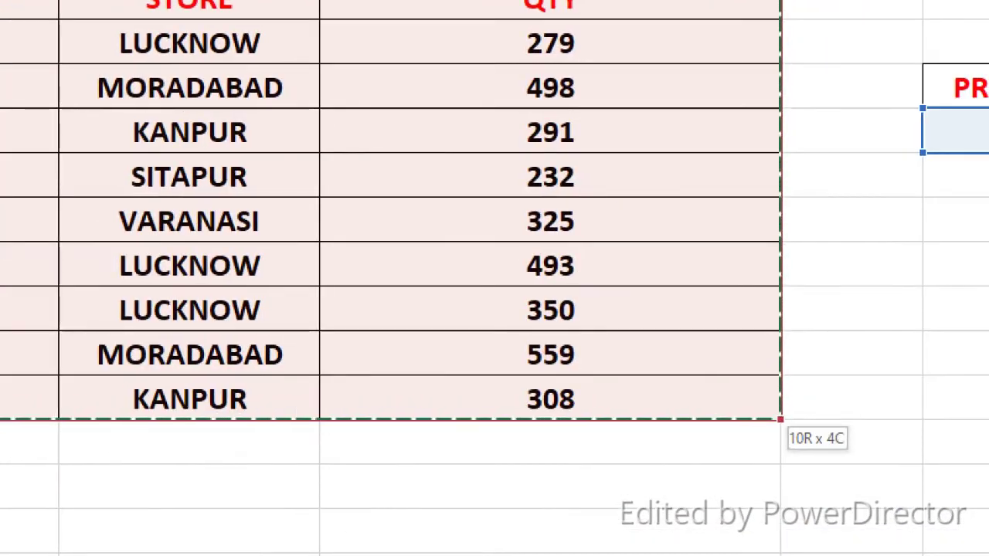
pyautogui.moveTo(85, 188); pyautogui.dragTo(504, 483)
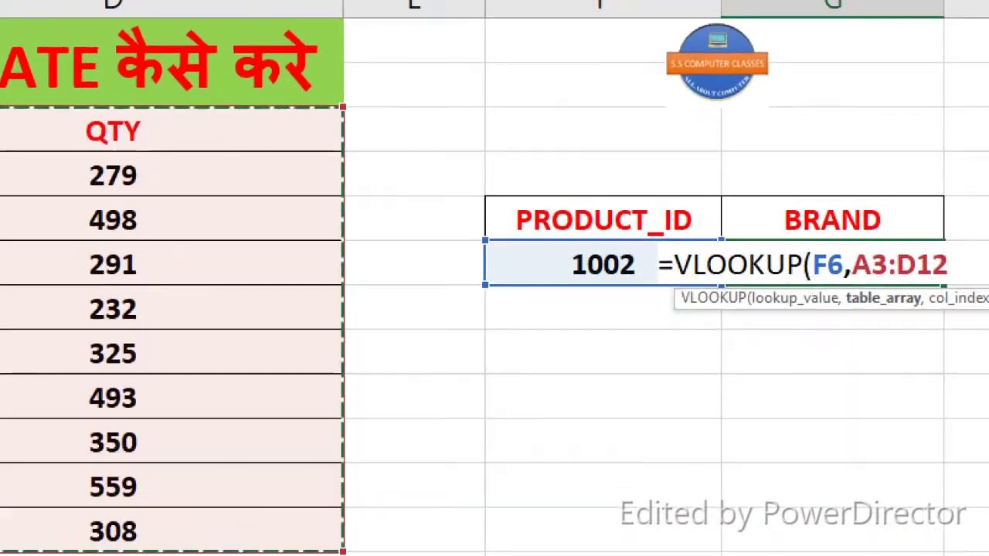
pyautogui.write(',')
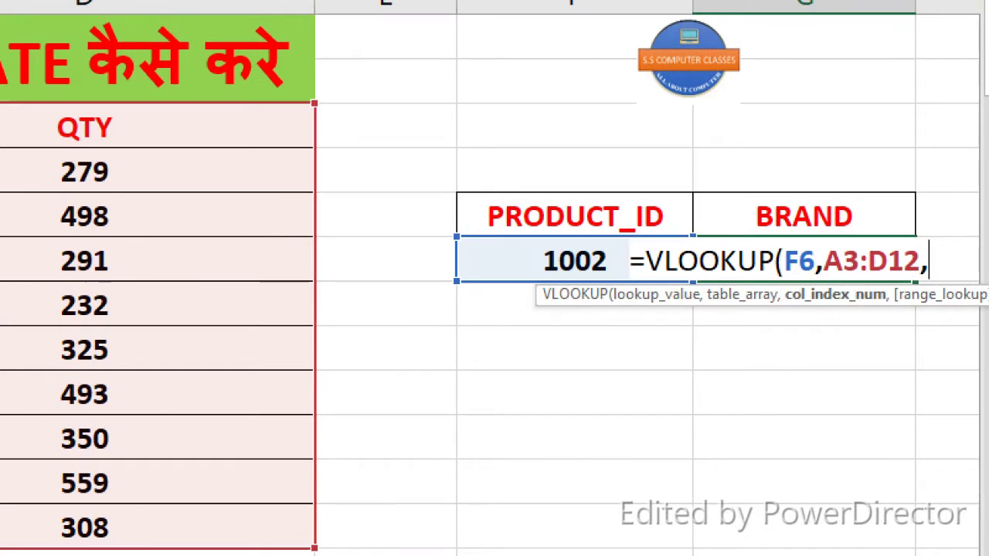
pyautogui.write('2,')
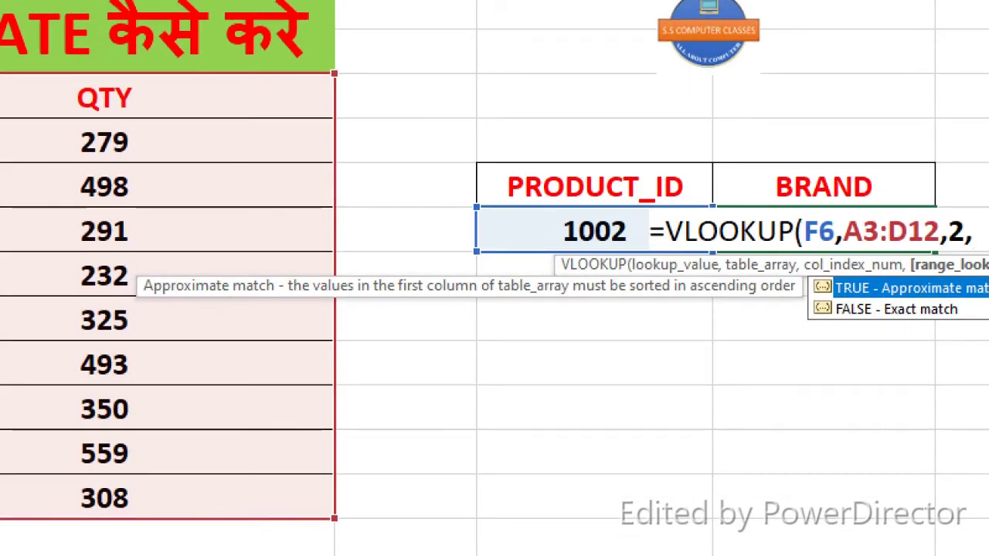
pyautogui.write('0')
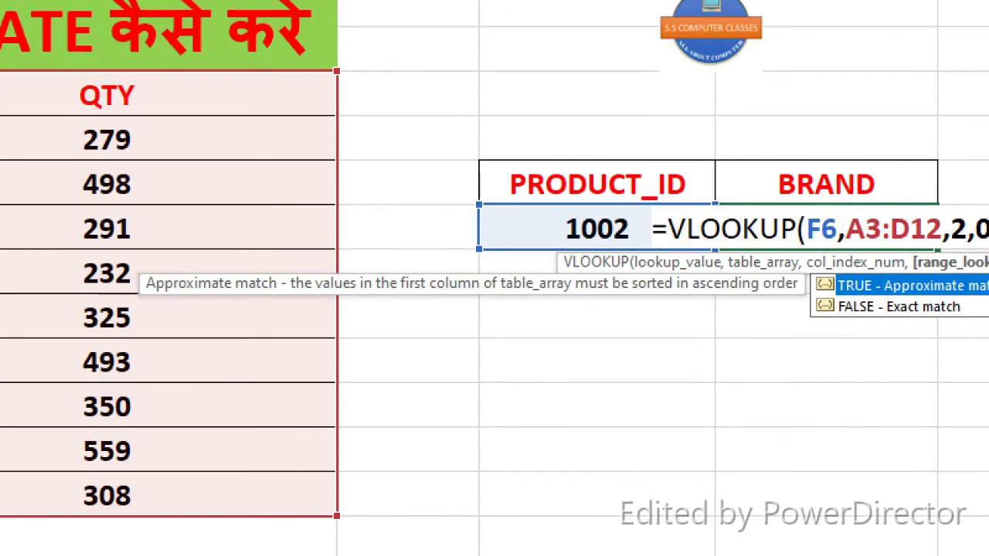
pyautogui.write(')')
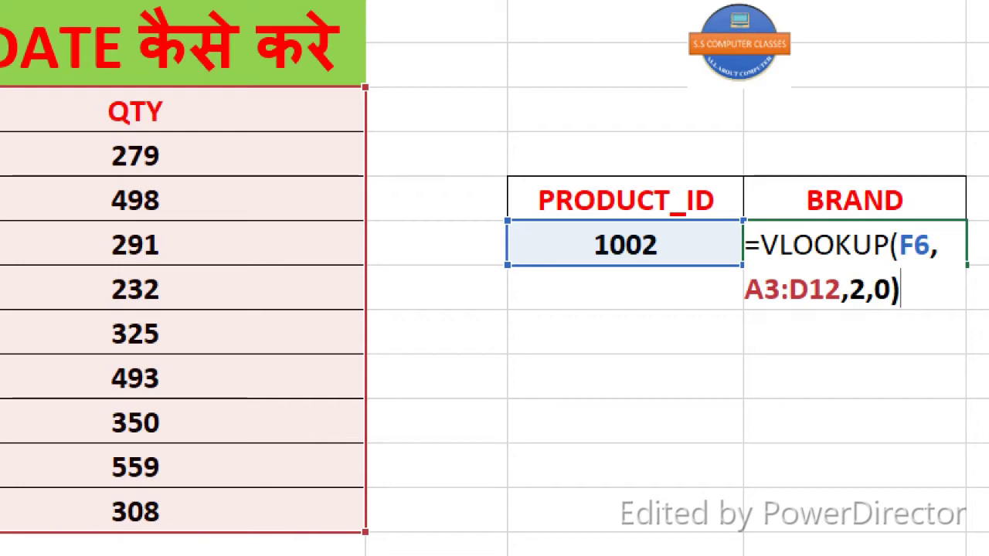
pyautogui.press('Return')
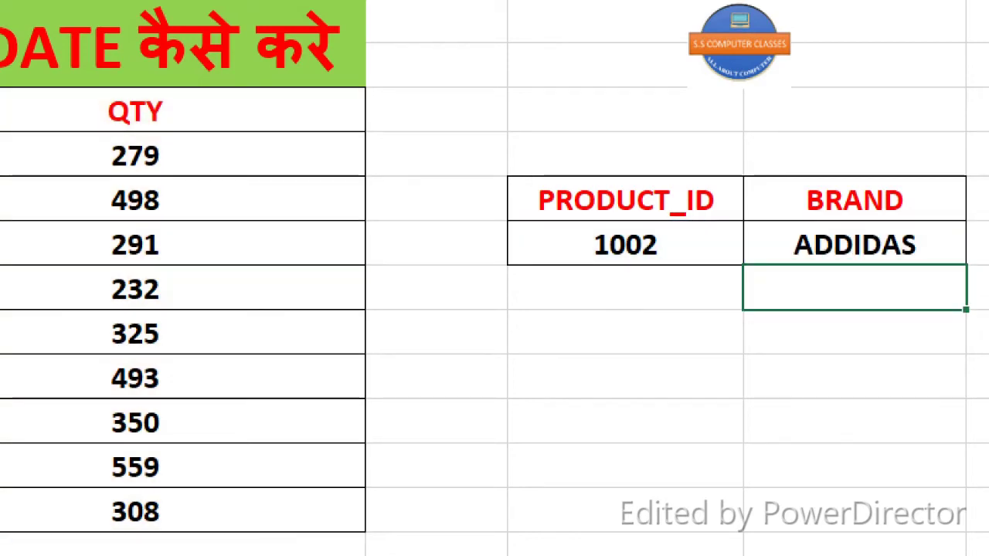
# Overwrite the lookup product ID 1002 in F6 with 1009 and confirm it.
pyautogui.press('Left')
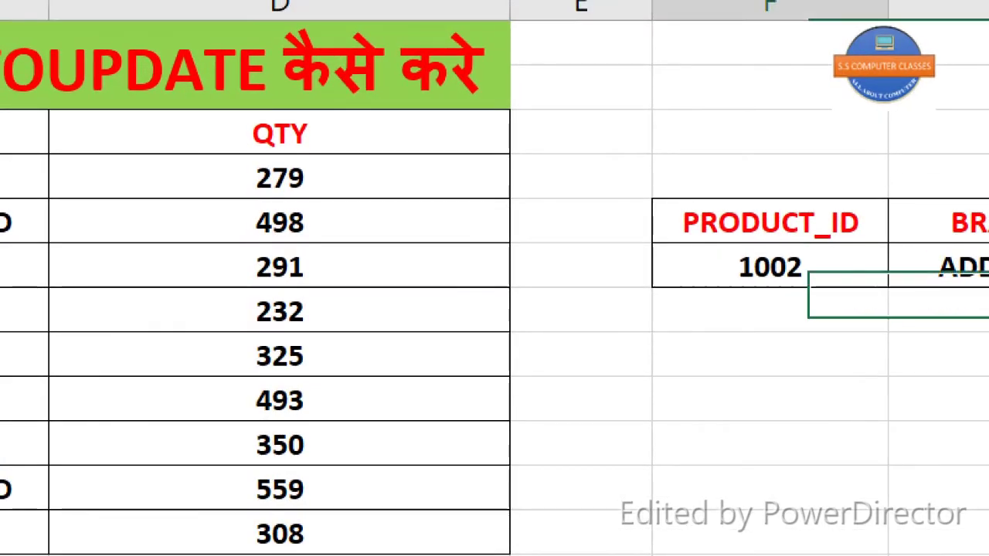
pyautogui.press('Up')
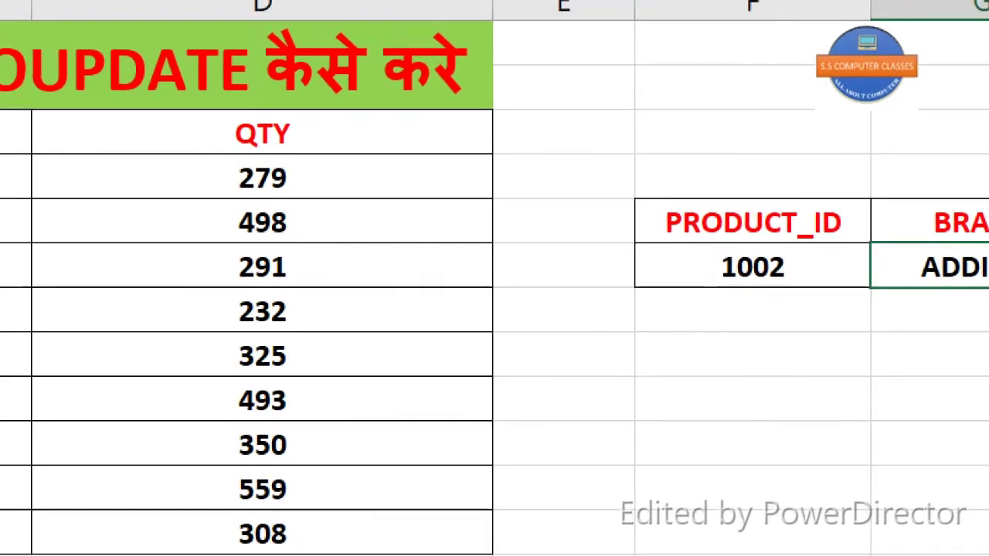
pyautogui.press('Left')
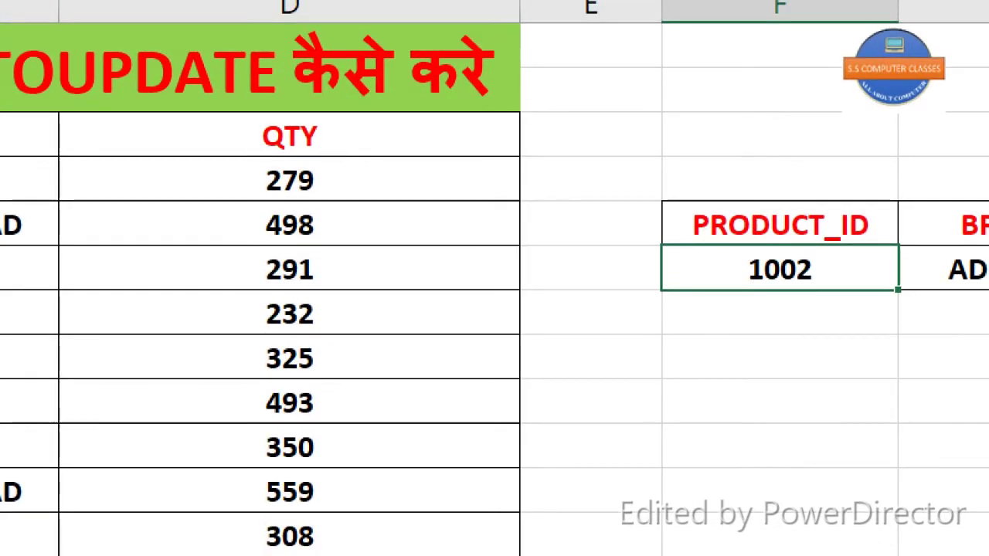
pyautogui.write('1')
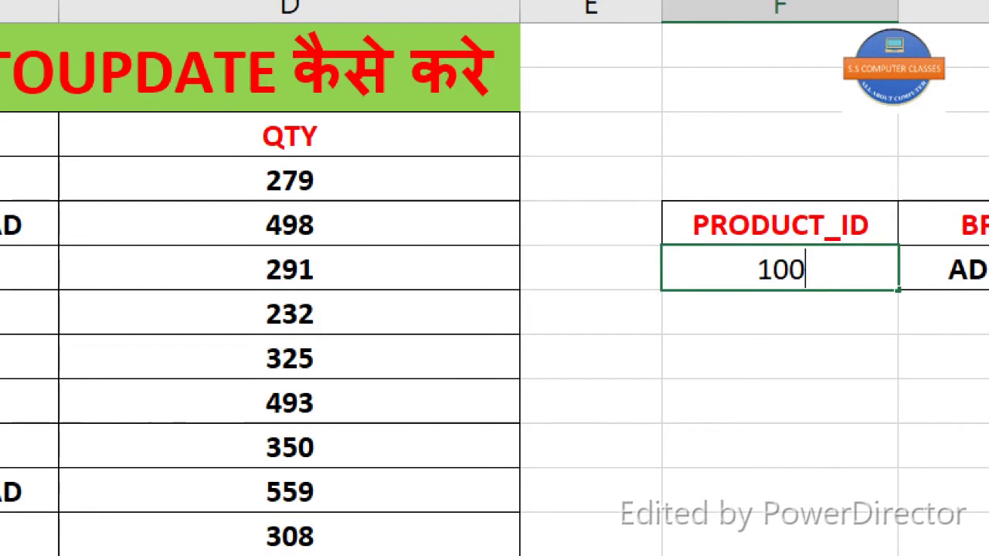
pyautogui.click(781, 402)
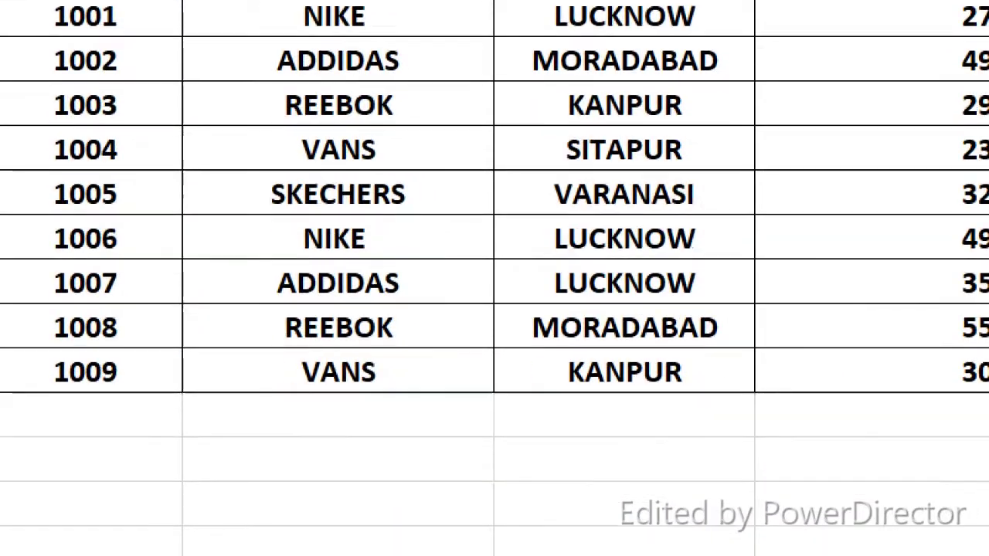
# Add a trial row 1010, REEBOK, LUCKNOW, 500 below product 1009.
pyautogui.click(90, 424)
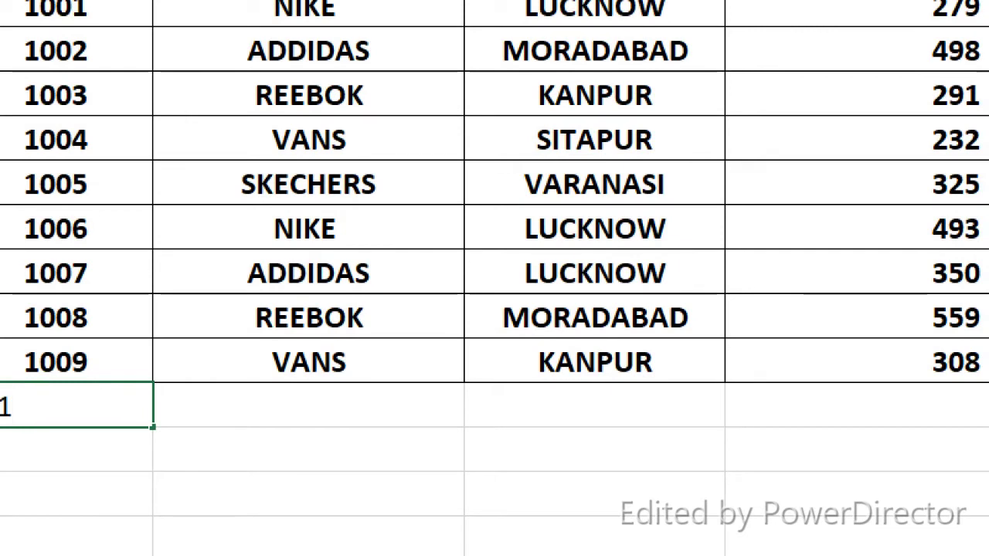
pyautogui.press('Tab')
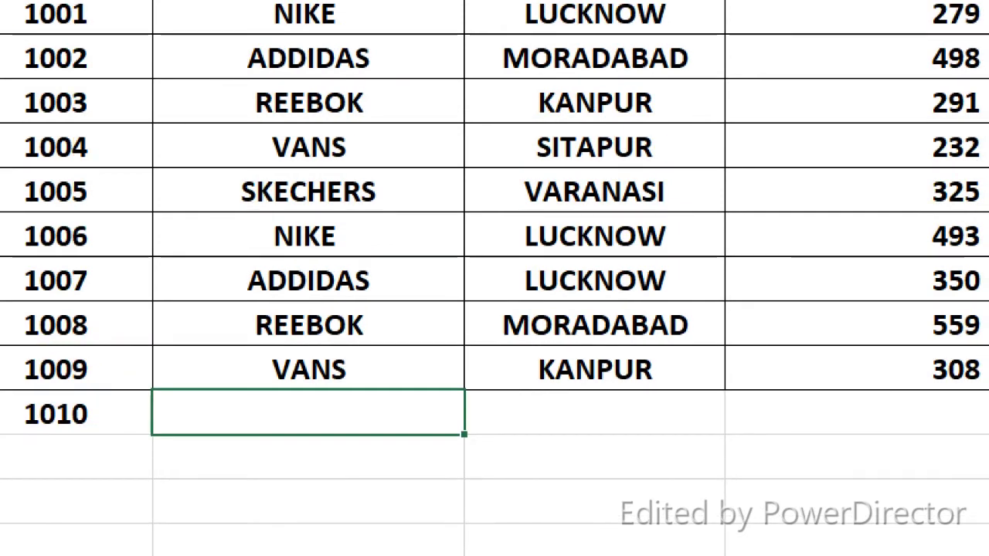
pyautogui.write('R')
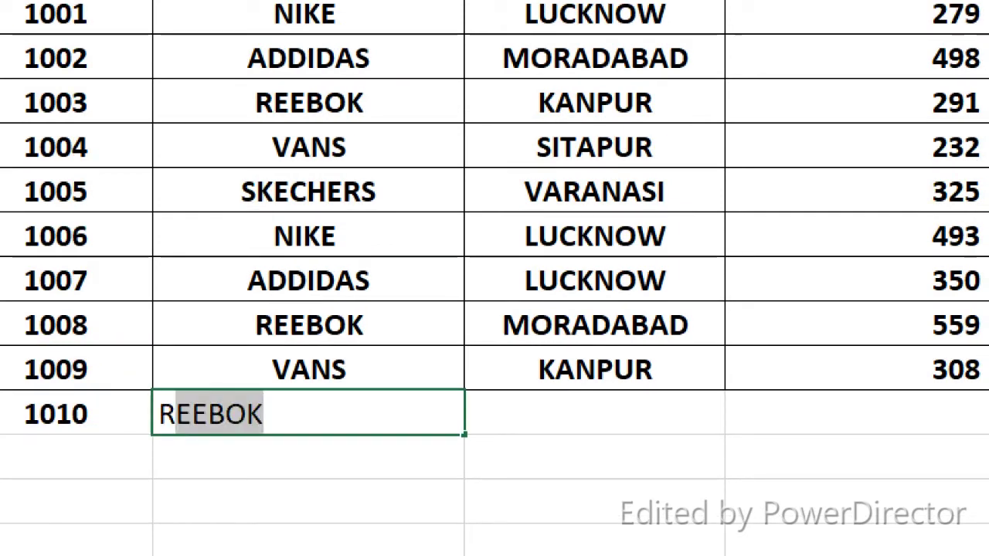
pyautogui.press('Tab')
pyautogui.write('LUCK')
pyautogui.press('Tab')
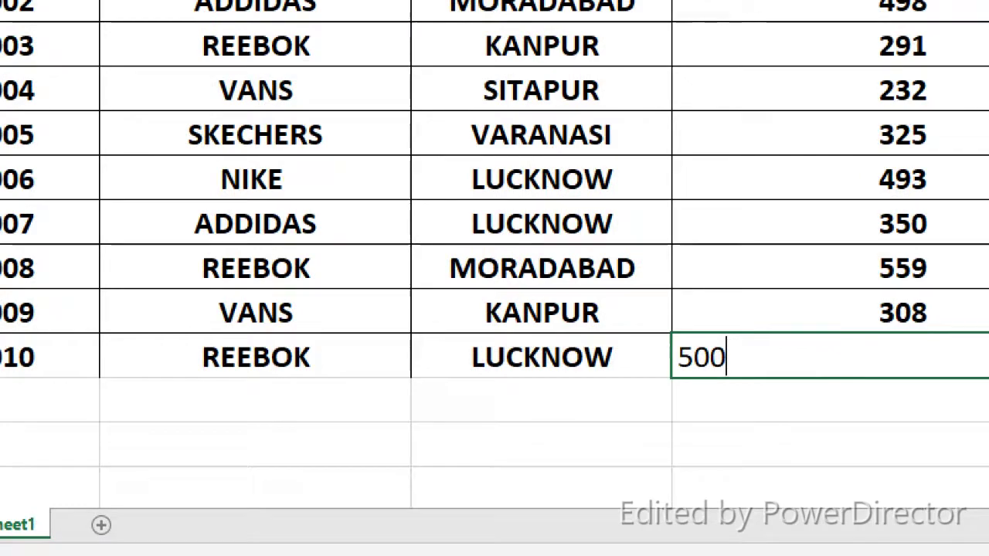
pyautogui.press('Return')
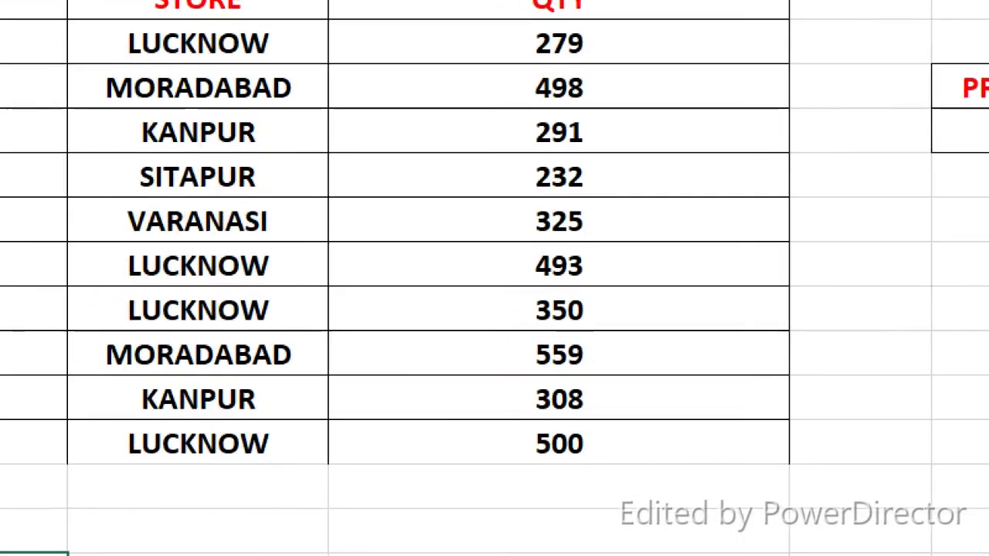
# Select row 13 and clear the trial 1010 entry.
pyautogui.click(538, 375)
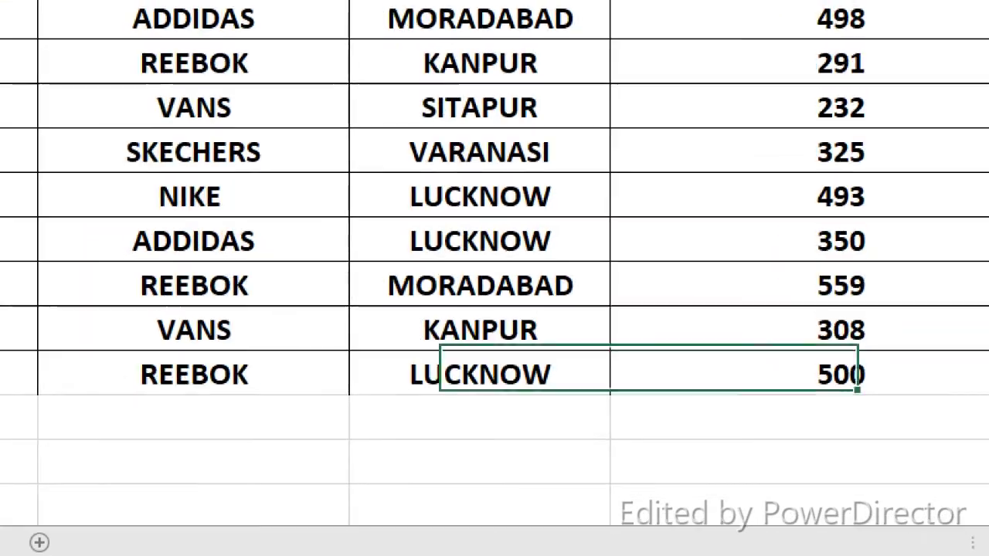
pyautogui.click(342, 440)
pyautogui.moveTo(136, 433); pyautogui.dragTo(927, 433)
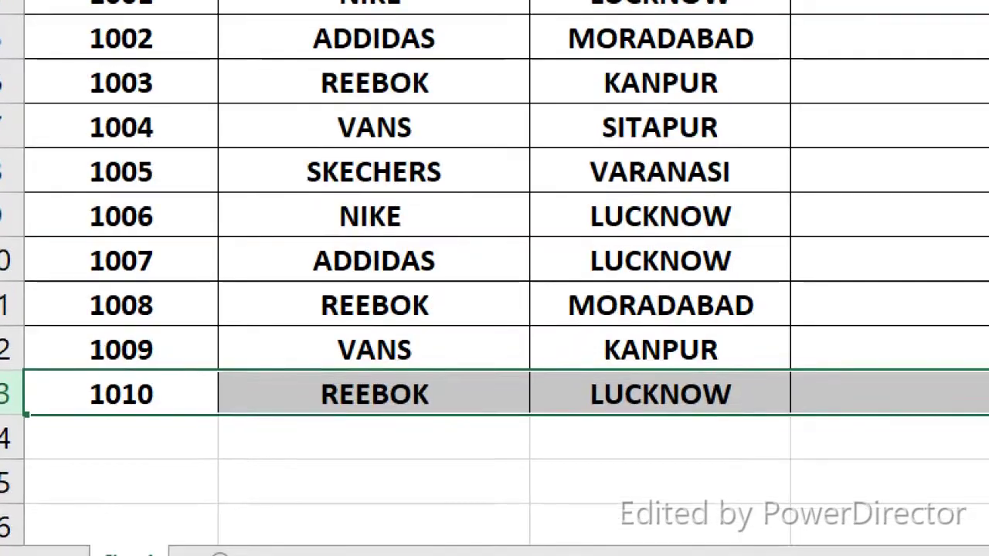
pyautogui.press('Delete')
pyautogui.click(70, 426)
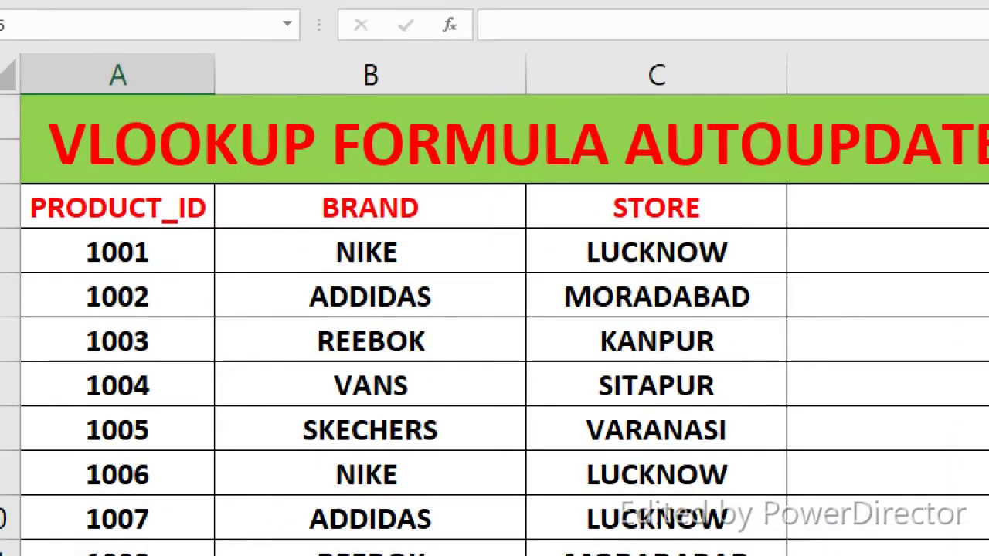
# Convert the product data into a table and apply a black Light table style.
pyautogui.click(35, 181)
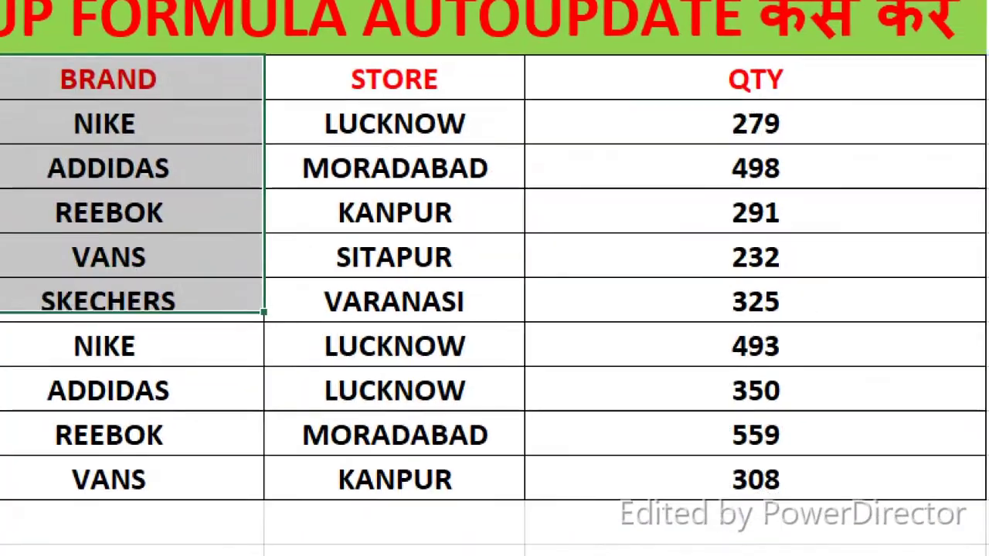
pyautogui.hotkey('ctrl', 'a')
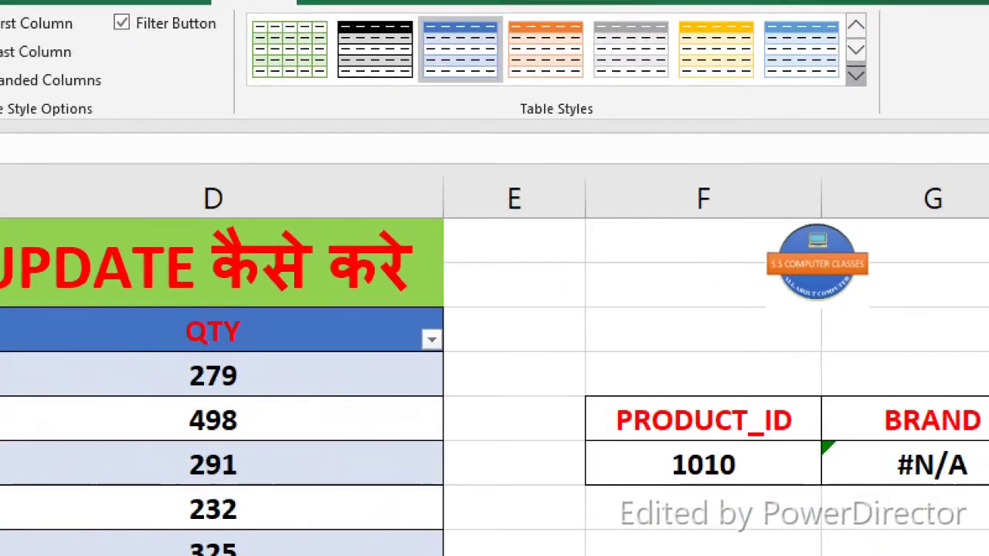
pyautogui.click(855, 75)
pyautogui.click(826, 103)
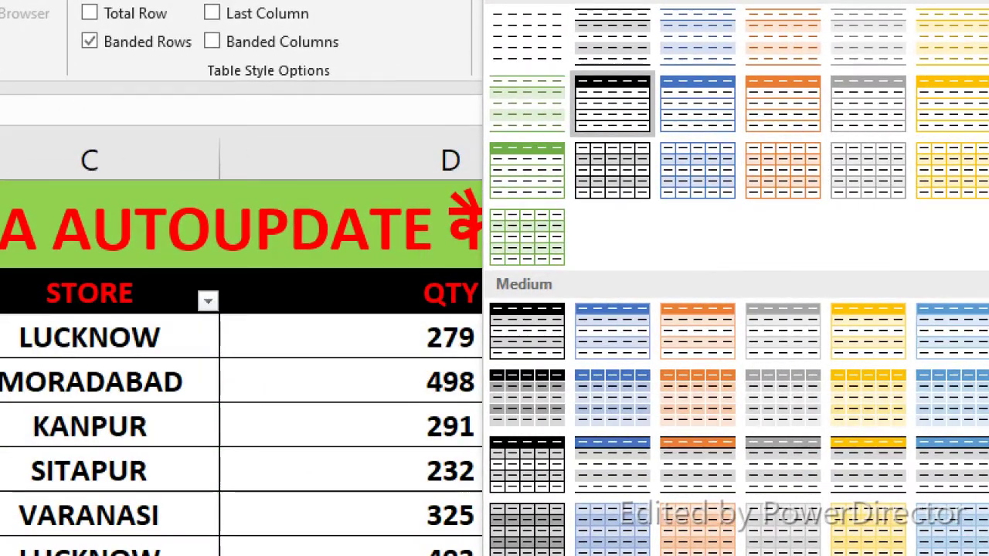
pyautogui.click(612, 103)
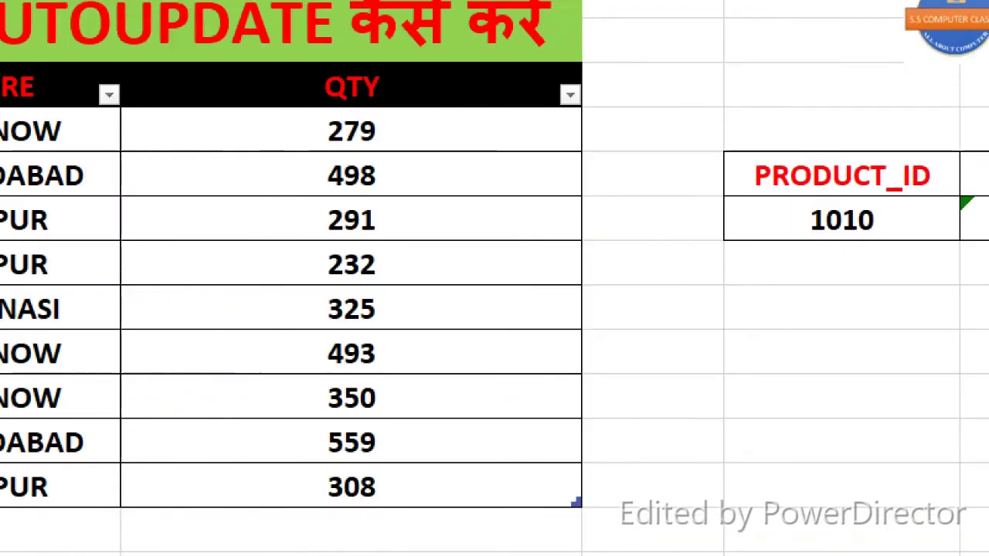
# Clear the #N/A brand result in G6.
pyautogui.click(872, 267)
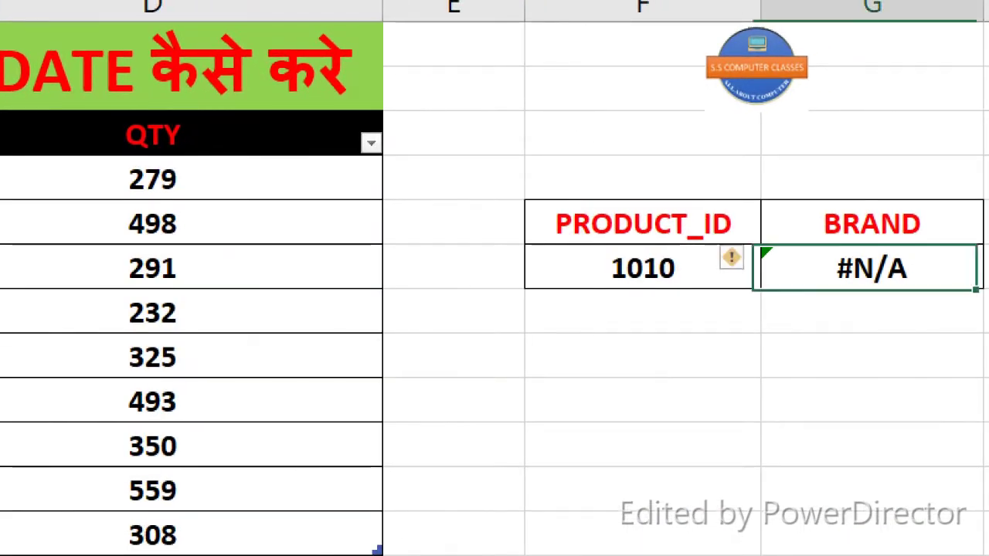
pyautogui.press('Delete')
pyautogui.click(871, 357)
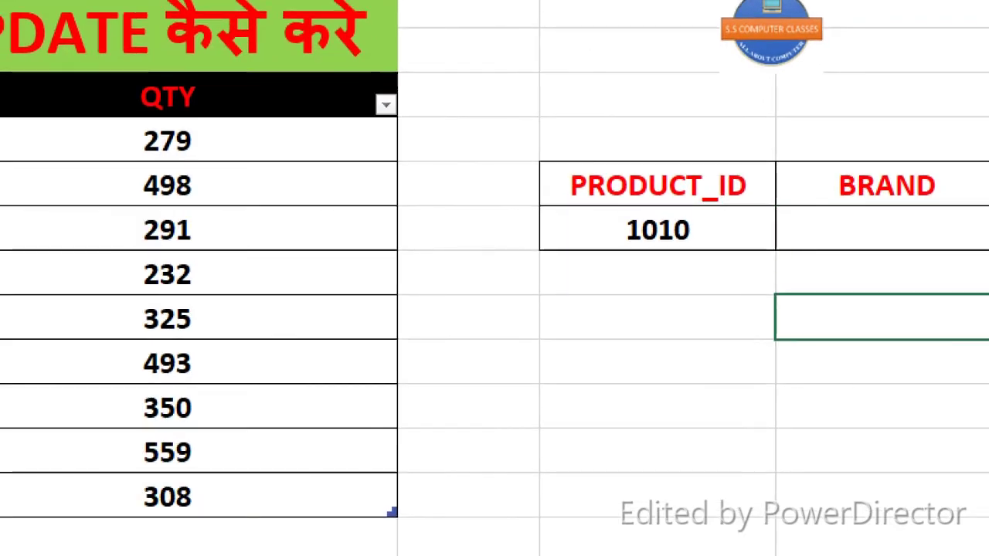
pyautogui.click(871, 267)
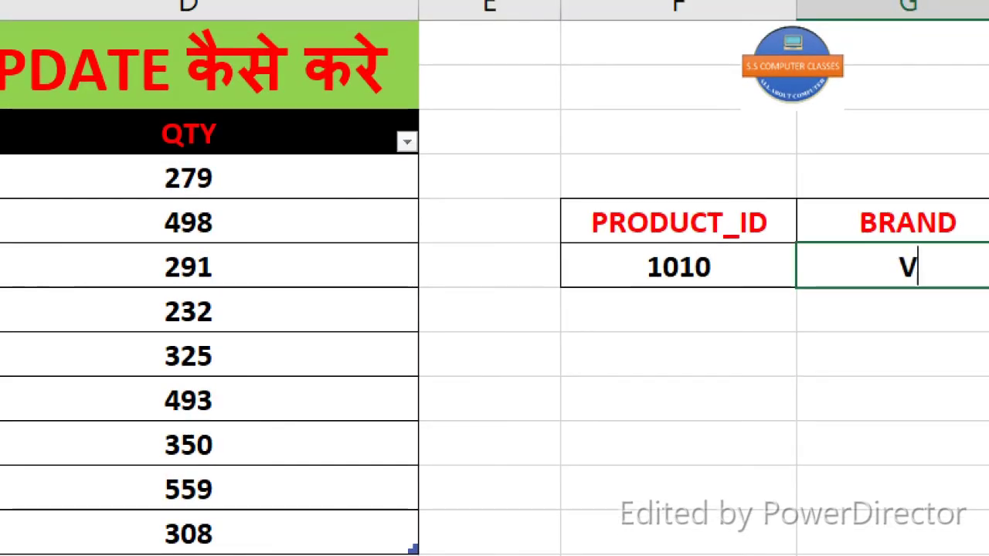
# Enter =VLOOKUP(F6,Table1,2,0) in G6 using the table as the lookup range.
pyautogui.write('=VL')
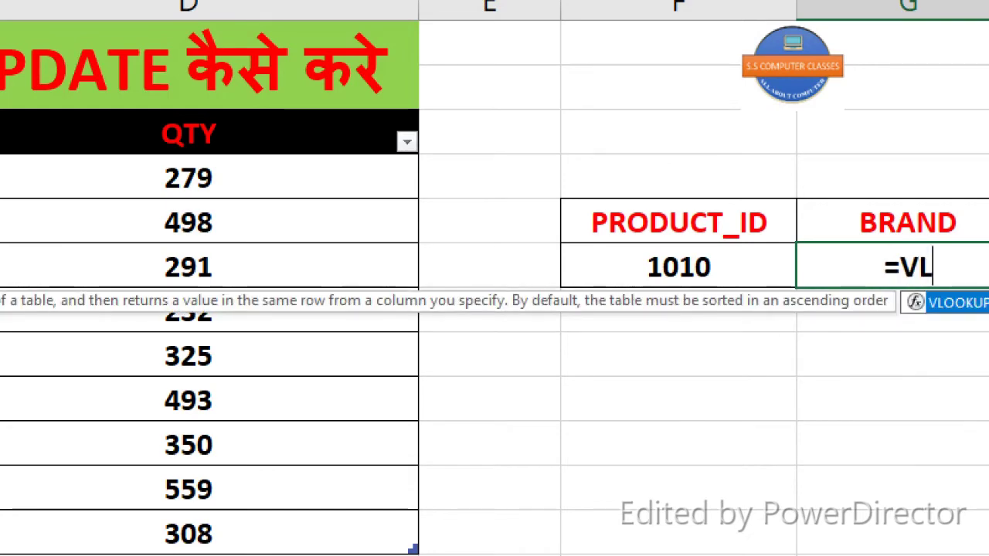
pyautogui.press('Tab')
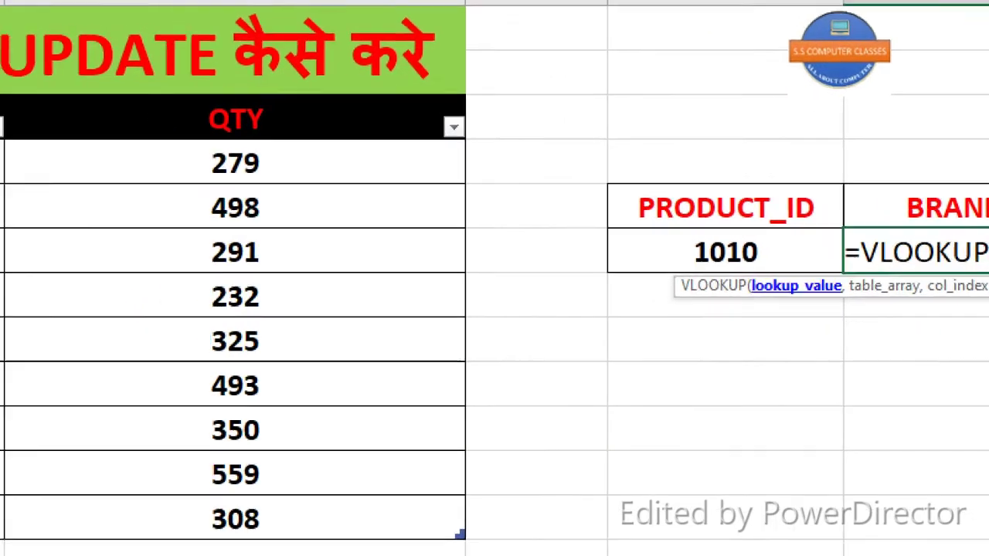
pyautogui.click(767, 265)
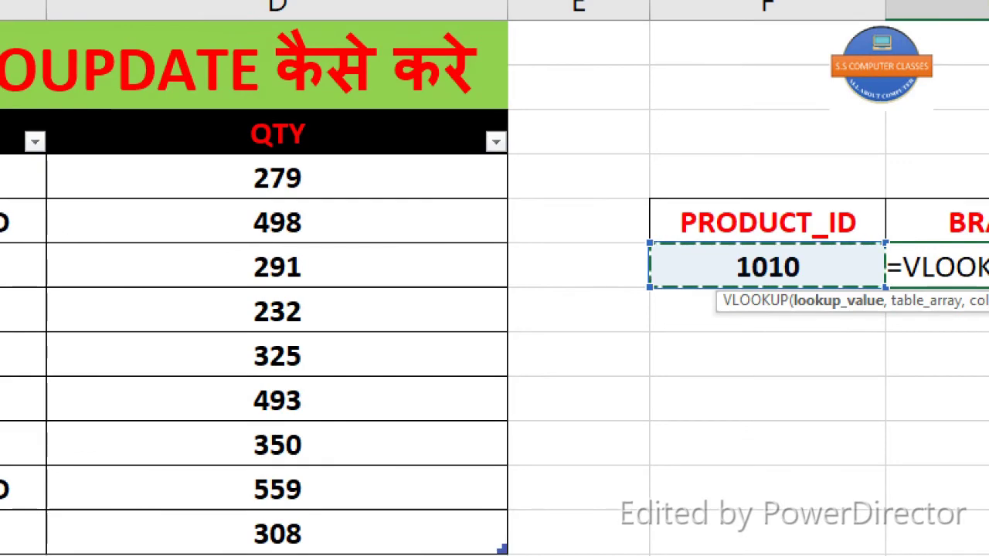
pyautogui.write(',')
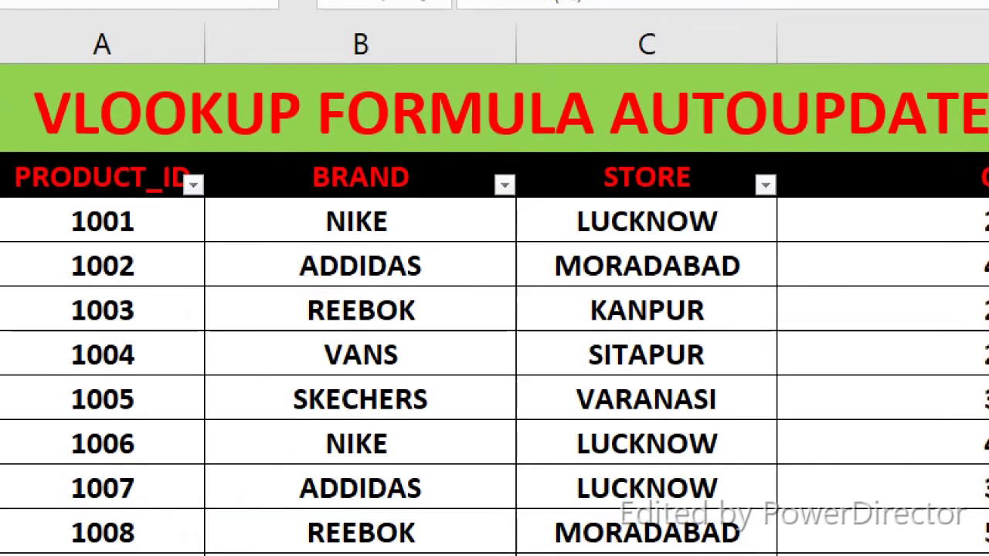
pyautogui.moveTo(102, 222); pyautogui.dragTo(709, 423)
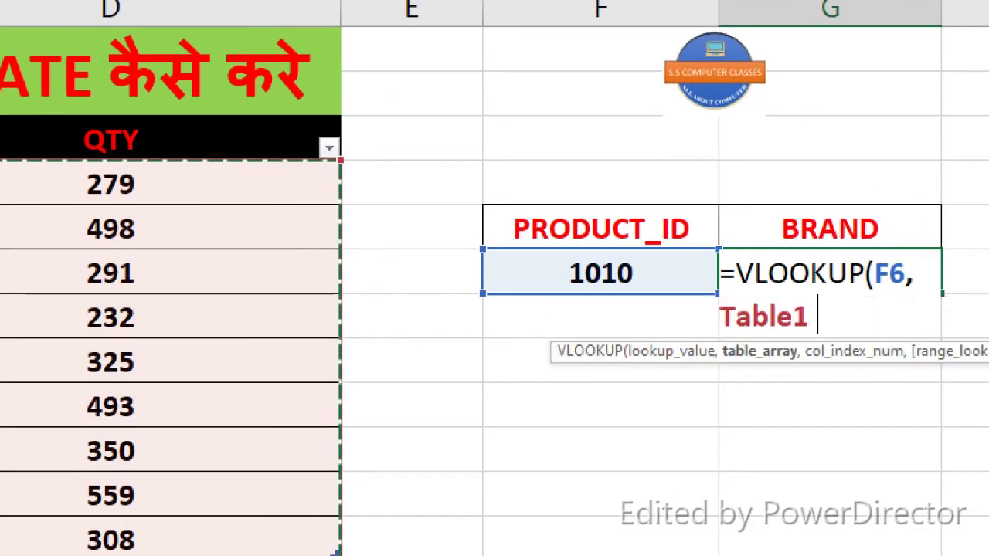
pyautogui.write(',2')
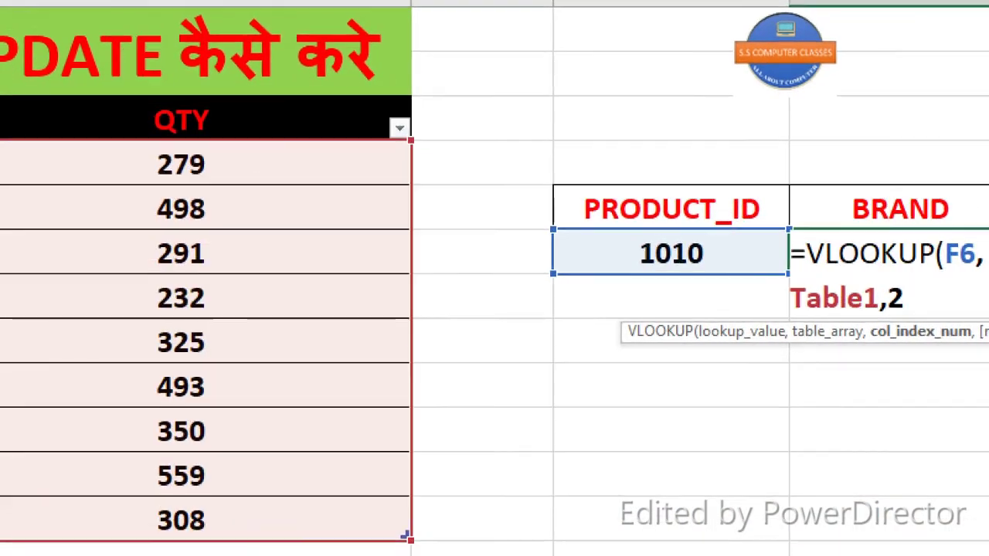
pyautogui.write(',0')
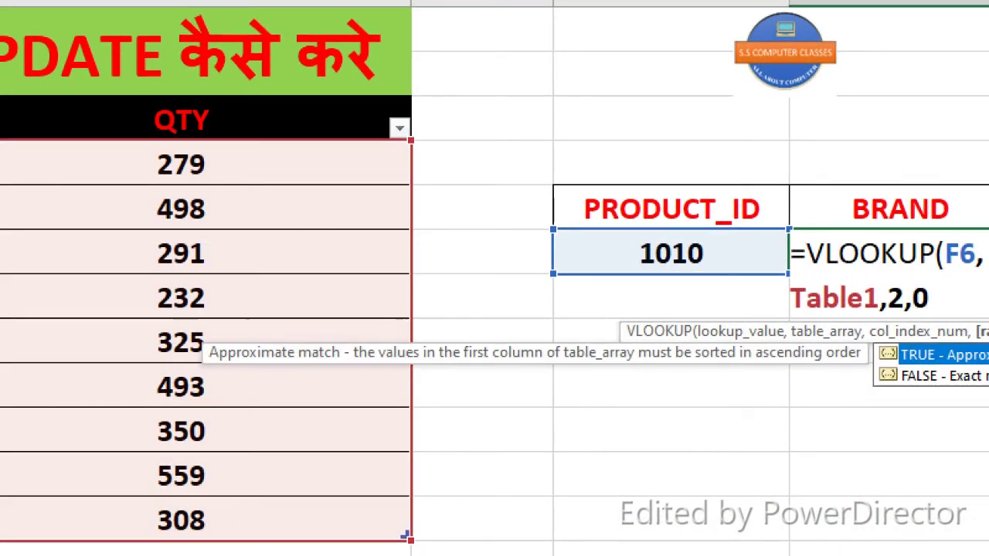
pyautogui.write(')')
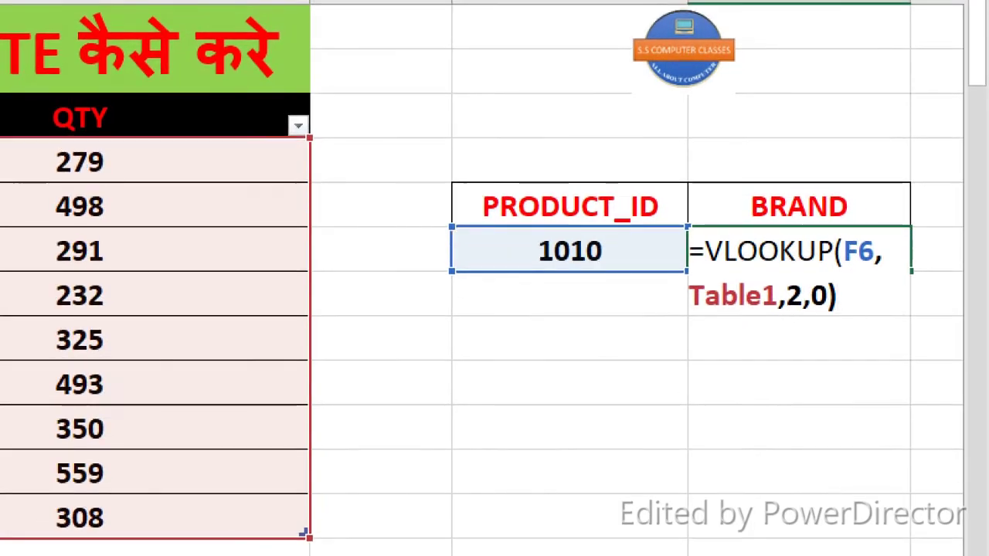
pyautogui.press('Return')
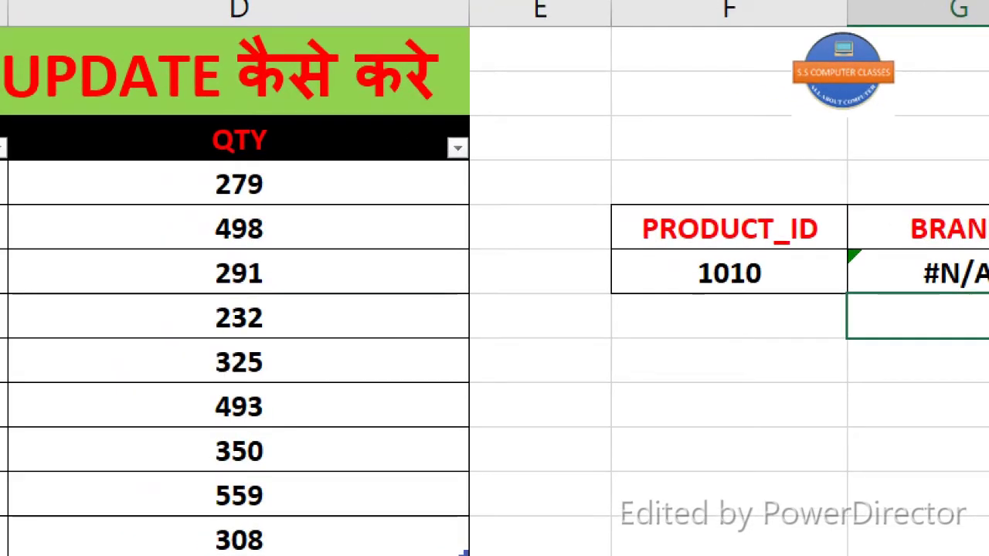
pyautogui.click(756, 270)
# Test the lookup with 1009, then add row 1010, REEBOK, LUCKNOW, 500 to the table.
pyautogui.write('1009')
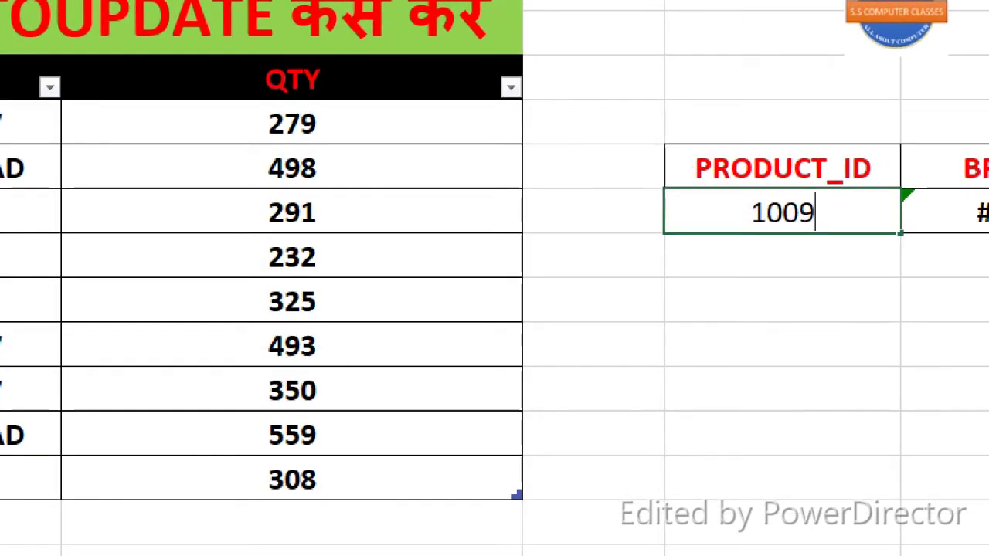
pyautogui.click(756, 403)
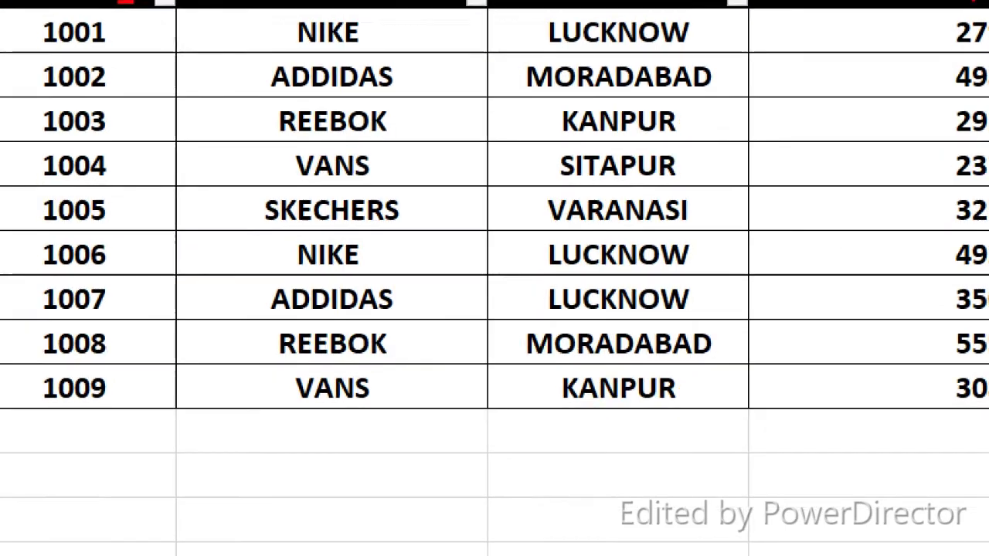
pyautogui.click(85, 443)
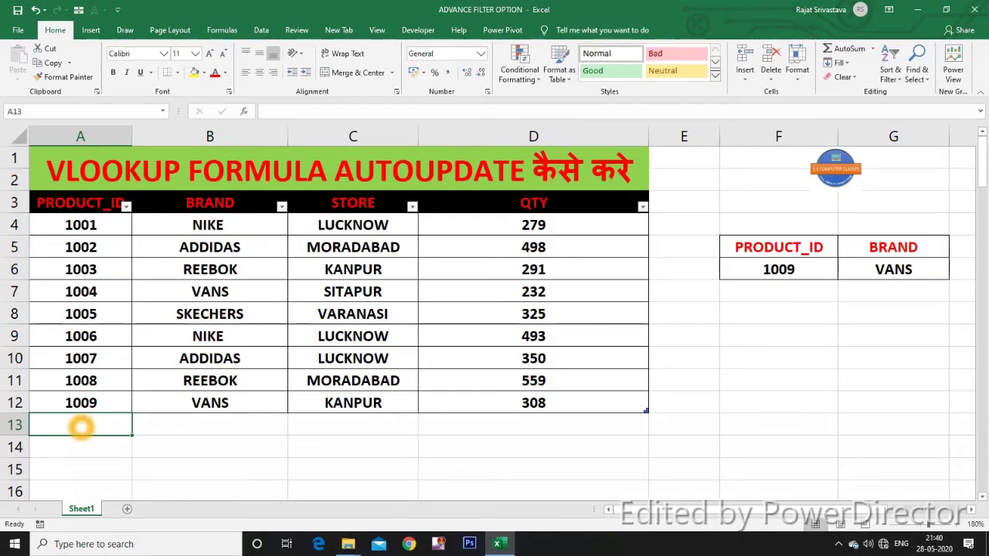
pyautogui.write('1010')
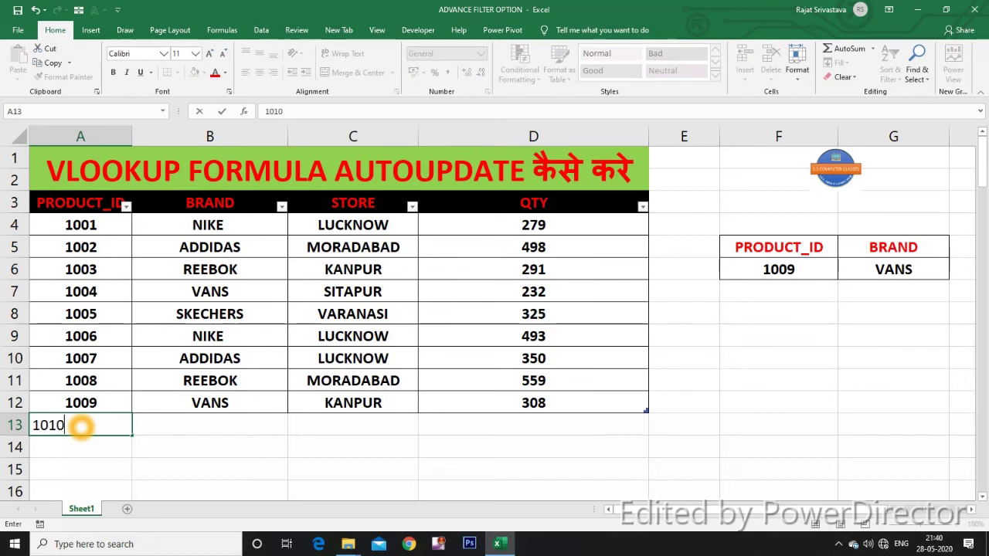
pyautogui.click(189, 424)
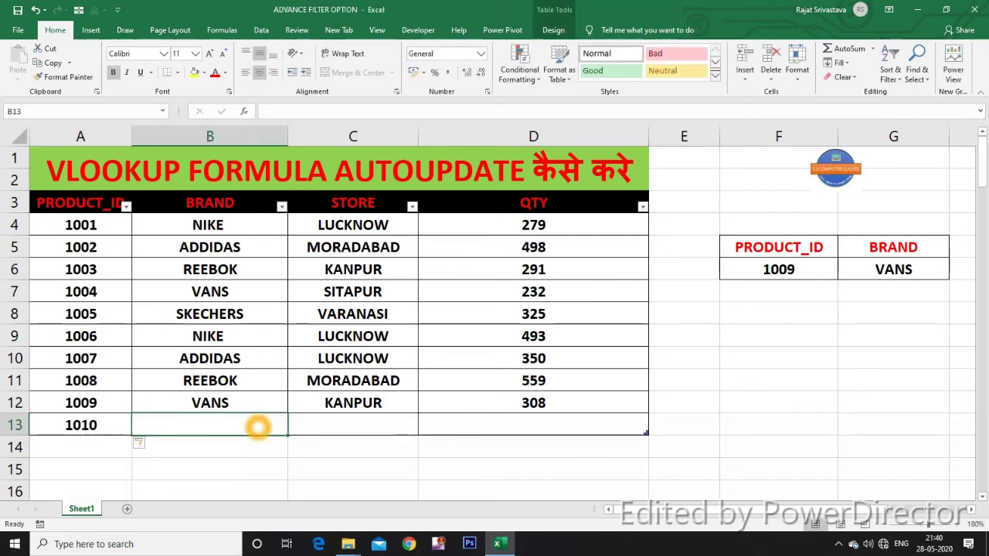
pyautogui.write('REEBOK')
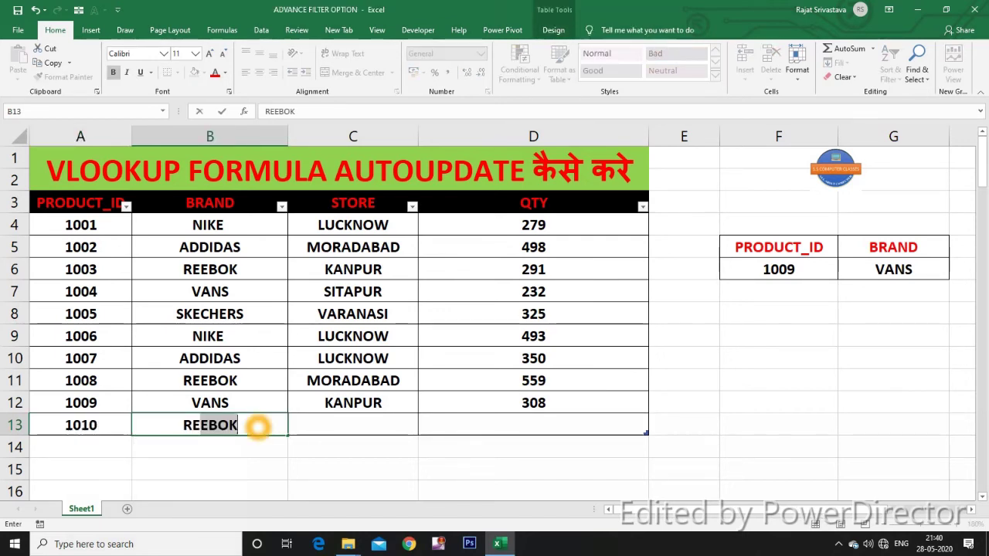
pyautogui.press('Tab')
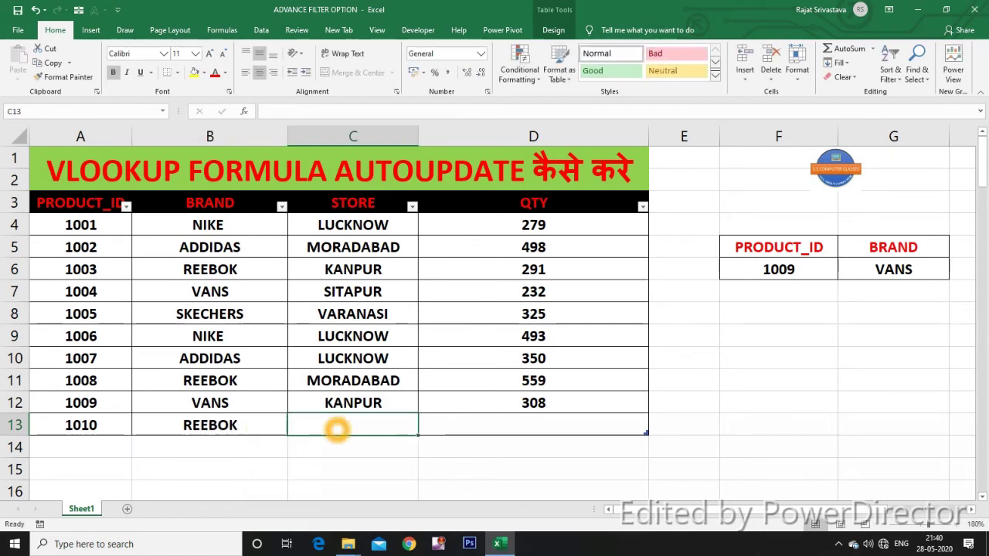
pyautogui.write('L')
pyautogui.press('Tab')
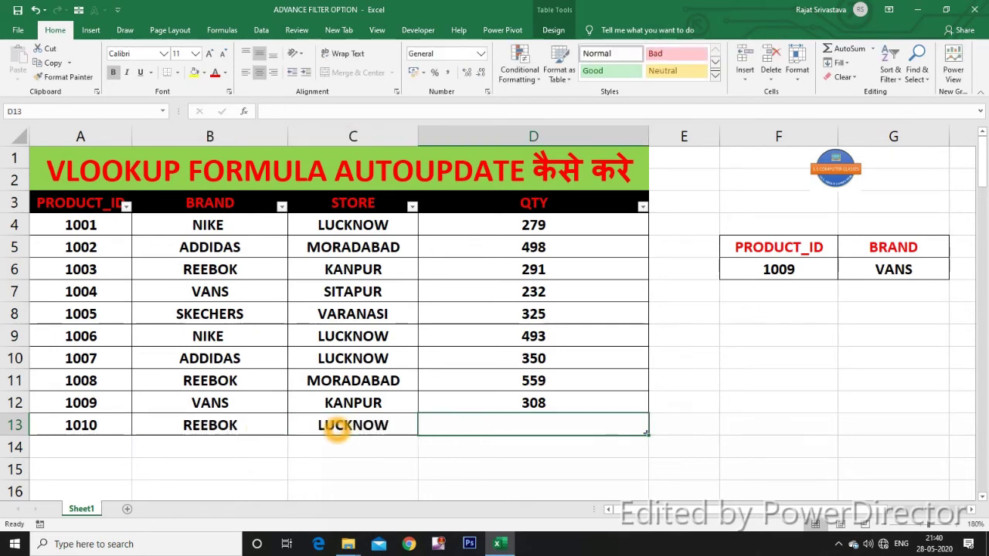
pyautogui.write('500')
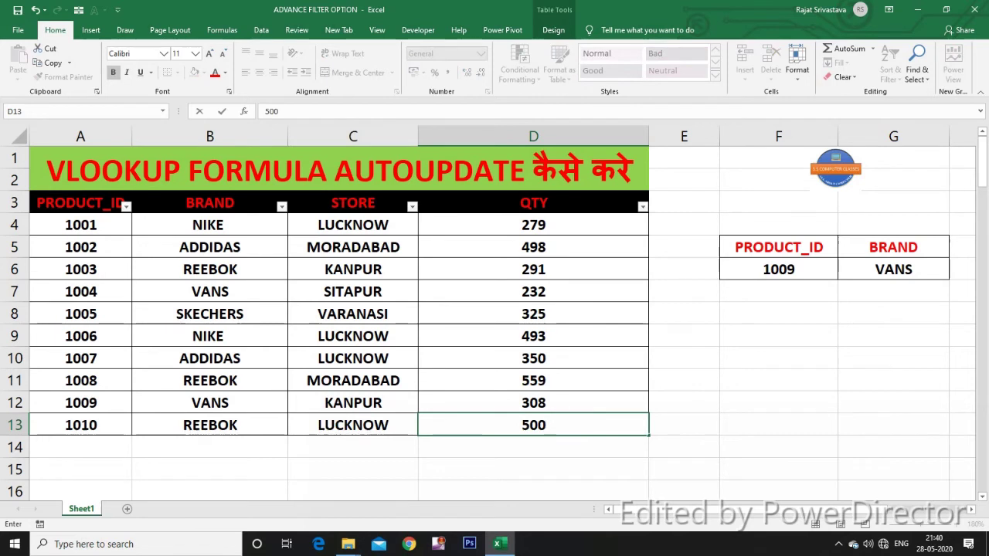
pyautogui.click(780, 447)
# Set the lookup product ID to 1010 so the brand updates to REEBOK.
pyautogui.click(794, 272)
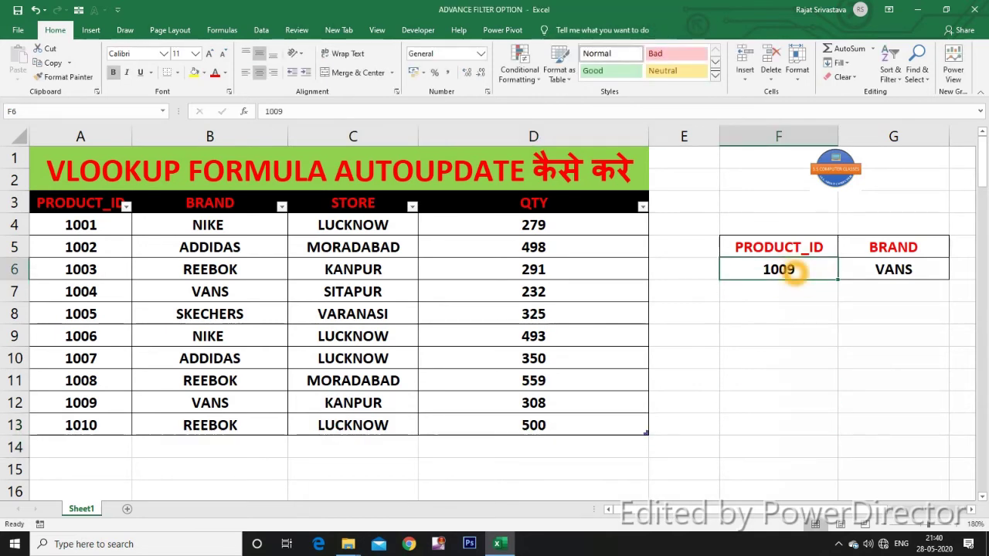
pyautogui.write('1')
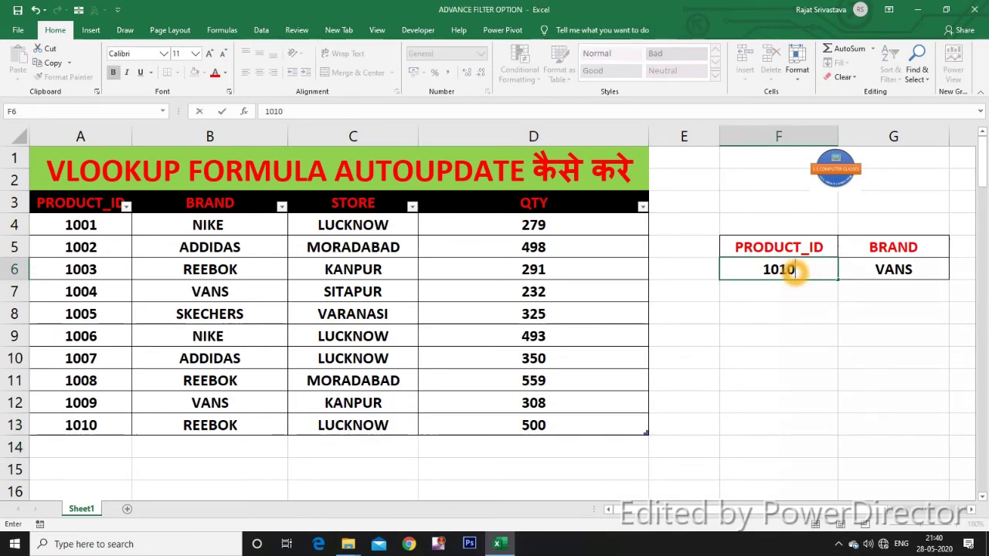
pyautogui.press('Return')
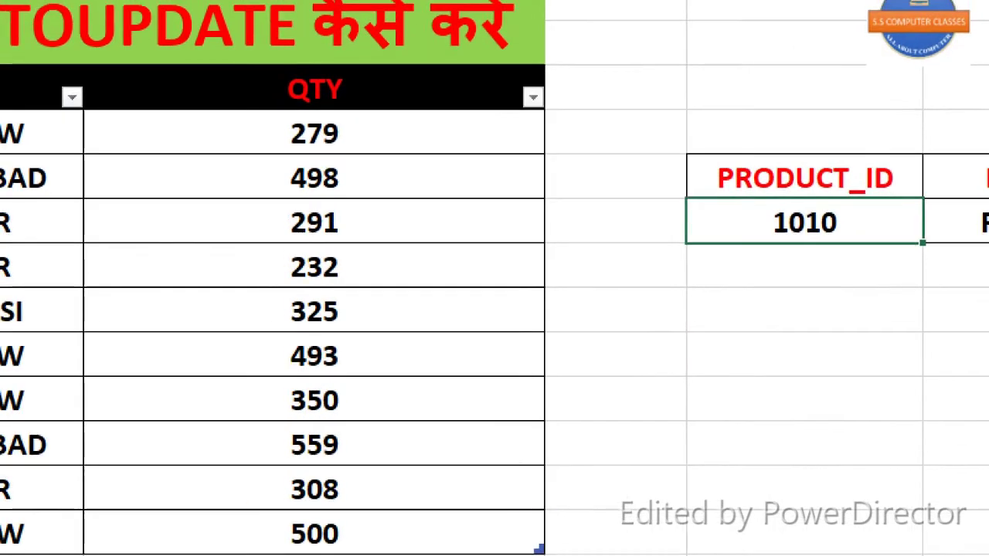
pyautogui.click(820, 344)
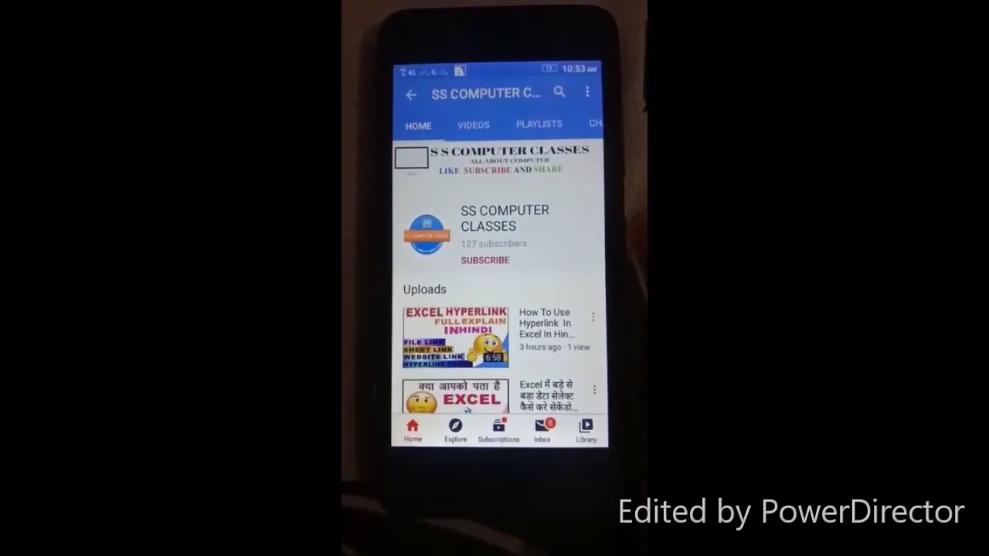
# Subscribe to the SS COMPUTER CLASSES channel and open its notification bell options.
pyautogui.click(485, 261)
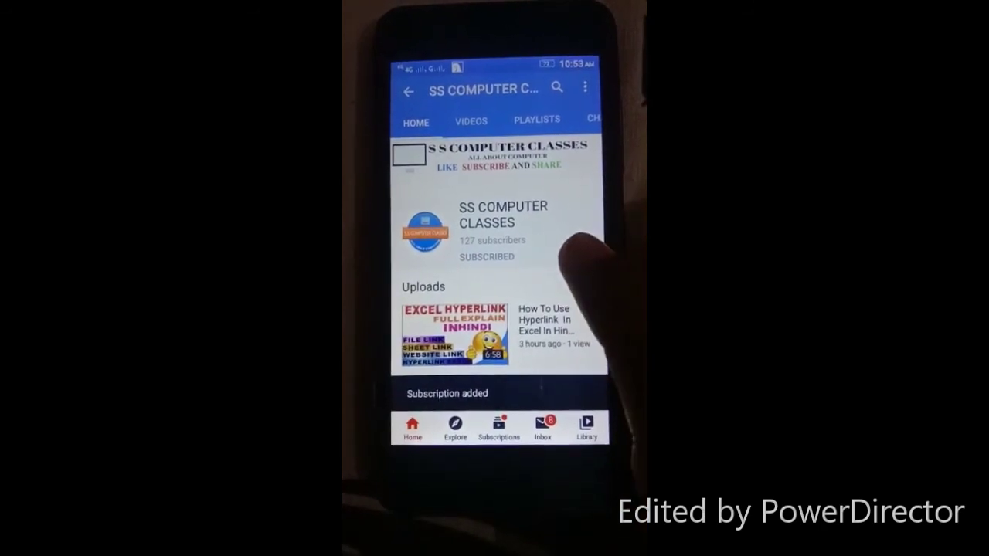
pyautogui.click(584, 254)
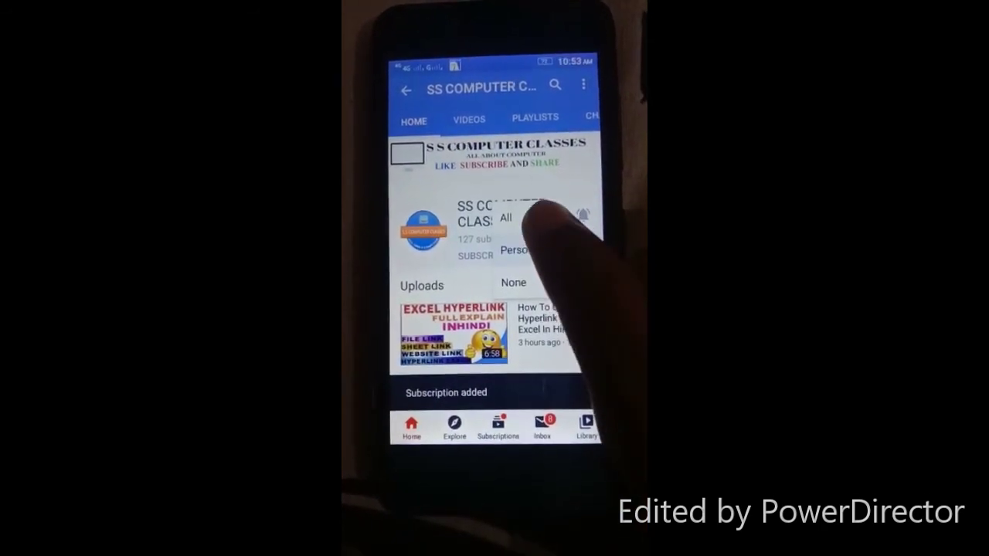